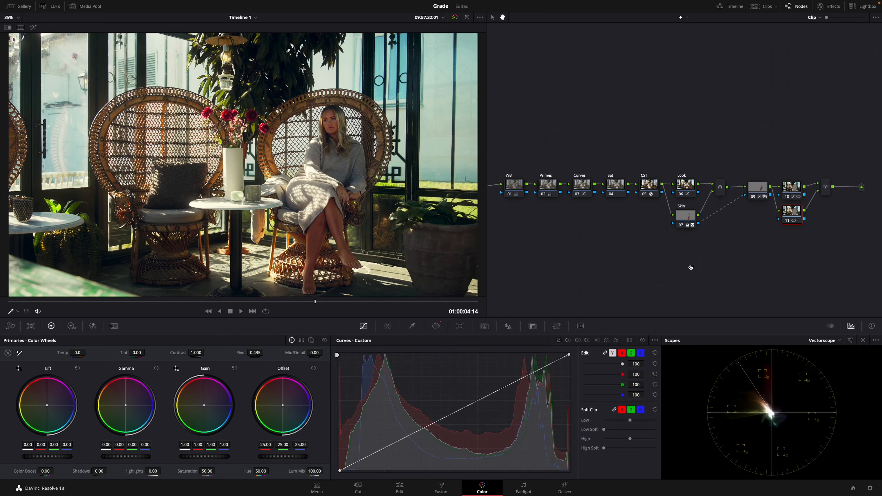
Add a serial node after the last mixer in the existing node tree and reposition it.
{"action": "left_click", "coordinate": [791, 189]}
{"action": "left_click", "coordinate": [825, 187]}
{"action": "key", "text": "alt+s"}
{"action": "left_click_drag", "start_coordinate": [851, 189], "coordinate": [701, 293]}
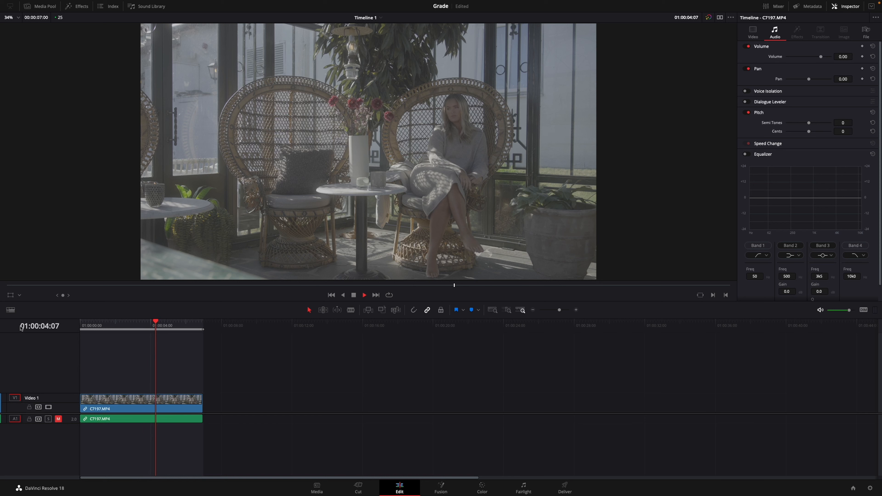
Preview the ungraded clip and review the timeline color space in the project's color management settings.
{"action": "key", "text": "space"}
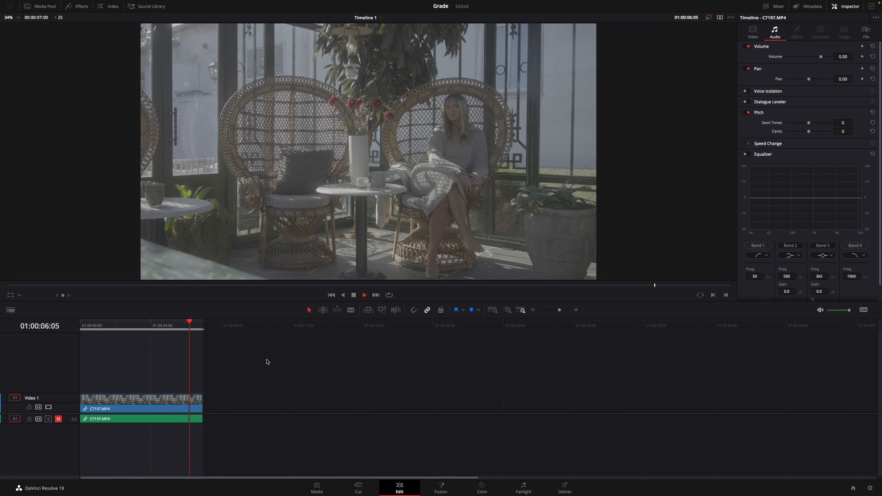
{"action": "key", "text": "space"}
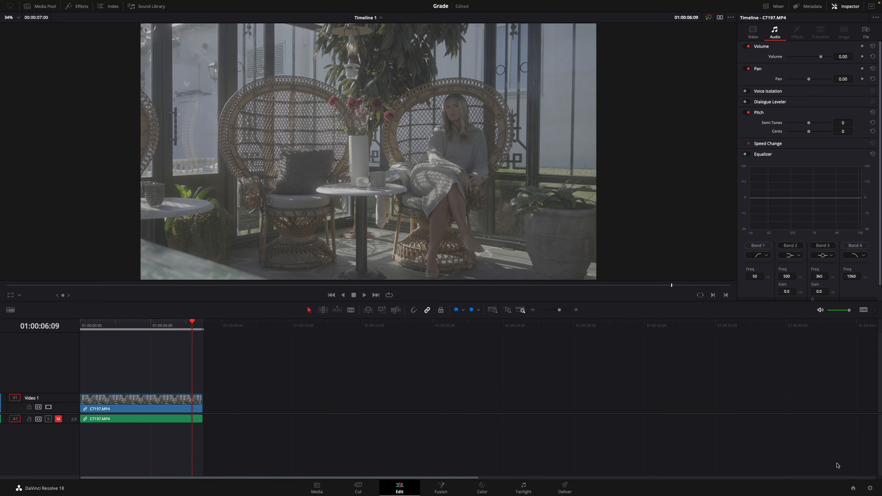
{"action": "left_click", "coordinate": [870, 488]}
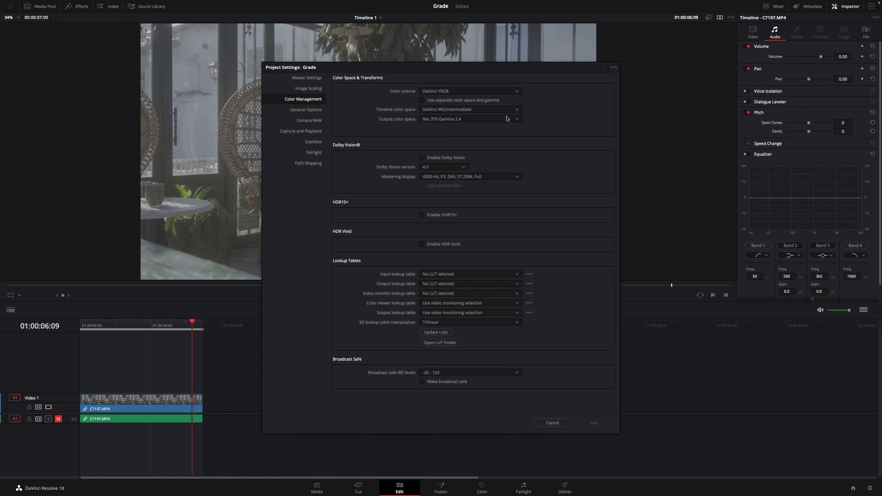
{"action": "left_click", "coordinate": [463, 110]}
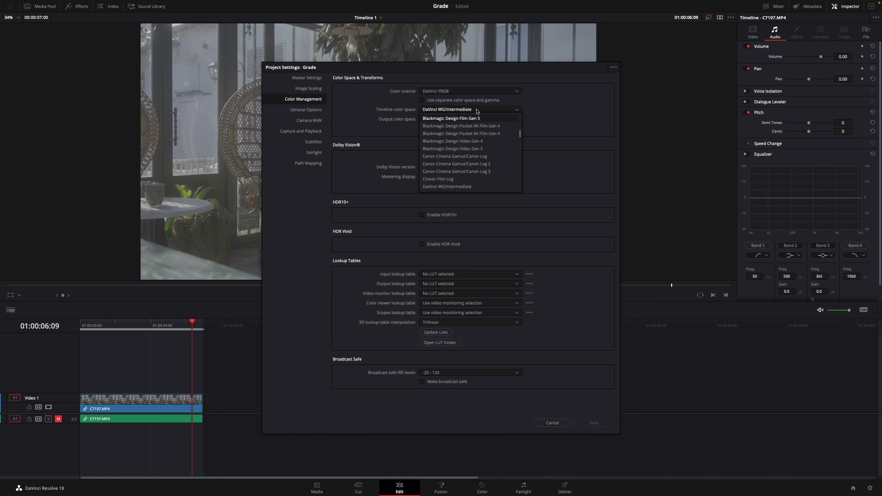
{"action": "left_click", "coordinate": [452, 186]}
{"action": "left_click", "coordinate": [552, 422]}
Switch to the Color page and extend the clip's single node into a chain of five serial nodes.
{"action": "left_click", "coordinate": [482, 487]}
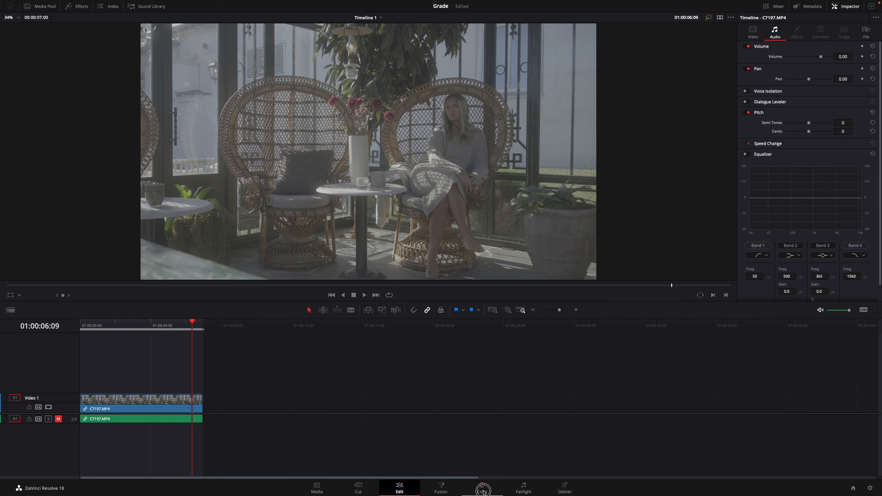
{"action": "left_click_drag", "start_coordinate": [47, 303], "coordinate": [316, 315]}
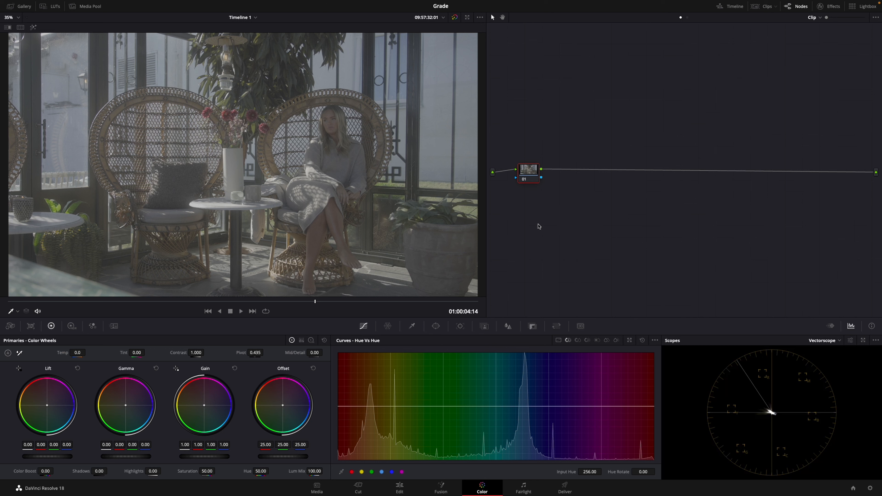
{"action": "key", "text": "alt+s"}
{"action": "key", "text": "alt+s"}
{"action": "key", "text": "alt+s"}
{"action": "key", "text": "alt+s"}
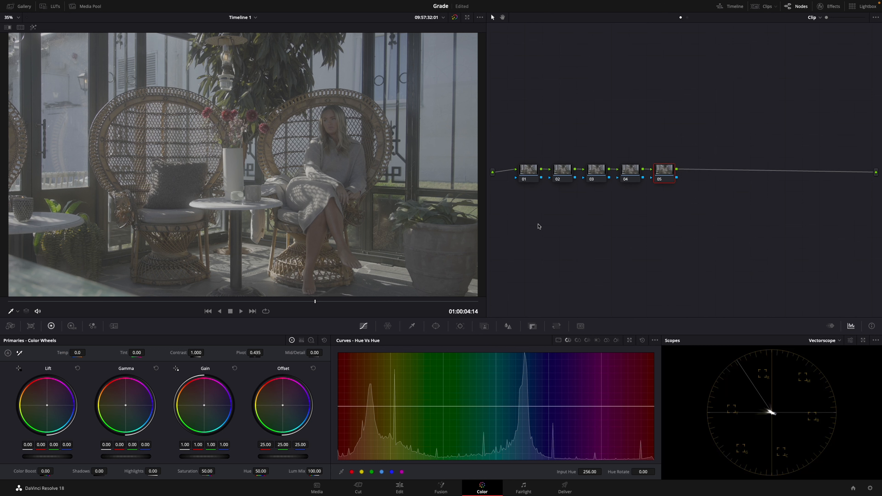
Label the five nodes in order as WB, Primes, Curves, Sat and CST.
{"action": "left_click", "coordinate": [531, 182]}
{"action": "type", "text": "WB"}
{"action": "key", "text": "Tab"}
{"action": "type", "text": "Prime"}
{"action": "key", "text": "Tab"}
{"action": "left_click", "coordinate": [639, 173]}
{"action": "left_click", "coordinate": [671, 172]}
Apply a Color Space Transform to the last node with input color space Sony S-Gamut3 and input gamma Sony S-Log3.
{"action": "left_click", "coordinate": [828, 6]}
{"action": "left_click_drag", "start_coordinate": [791, 187], "coordinate": [637, 170]}
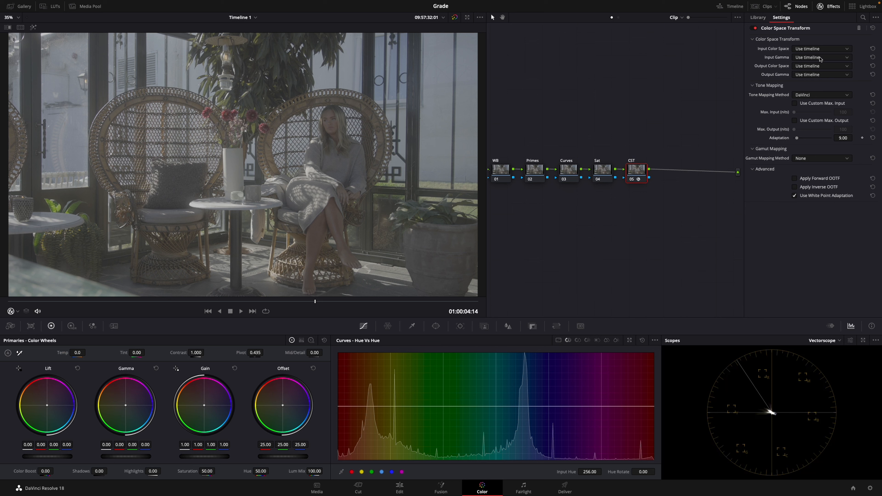
{"action": "left_click", "coordinate": [821, 49]}
{"action": "scroll", "coordinate": [819, 90], "scroll_direction": "down", "scroll_amount": 5}
{"action": "scroll", "coordinate": [820, 103], "scroll_direction": "down", "scroll_amount": 3}
{"action": "left_click", "coordinate": [821, 102]}
{"action": "left_click", "coordinate": [821, 57]}
{"action": "scroll", "coordinate": [820, 80], "scroll_direction": "down", "scroll_amount": 3}
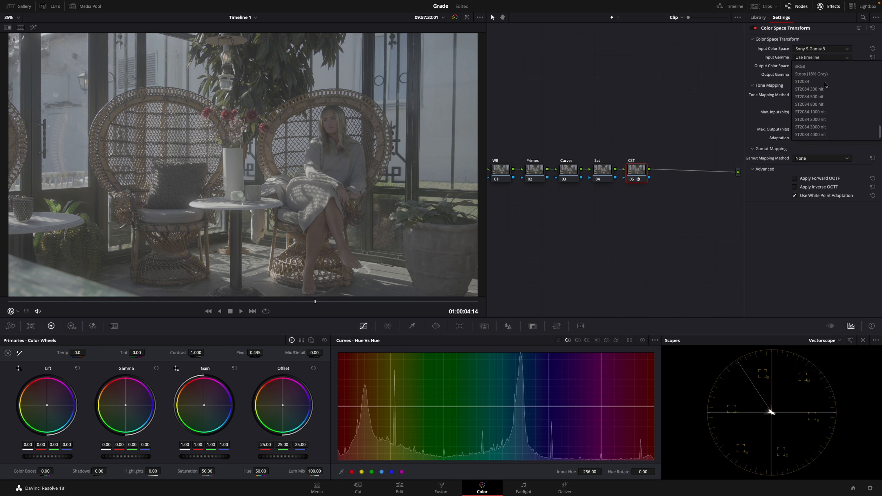
{"action": "left_click", "coordinate": [820, 89]}
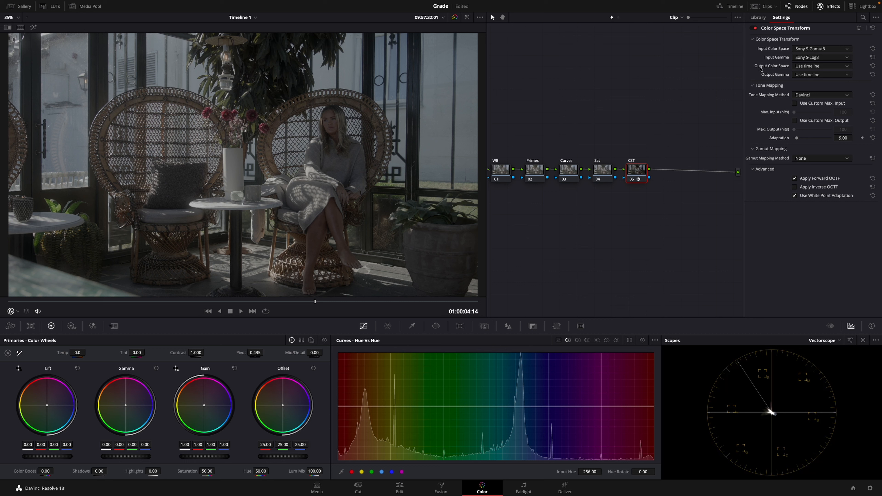
Set the Color Space Transform's output color space to Rec.709 and its output gamma to Gamma 2.4.
{"action": "left_click", "coordinate": [807, 67]}
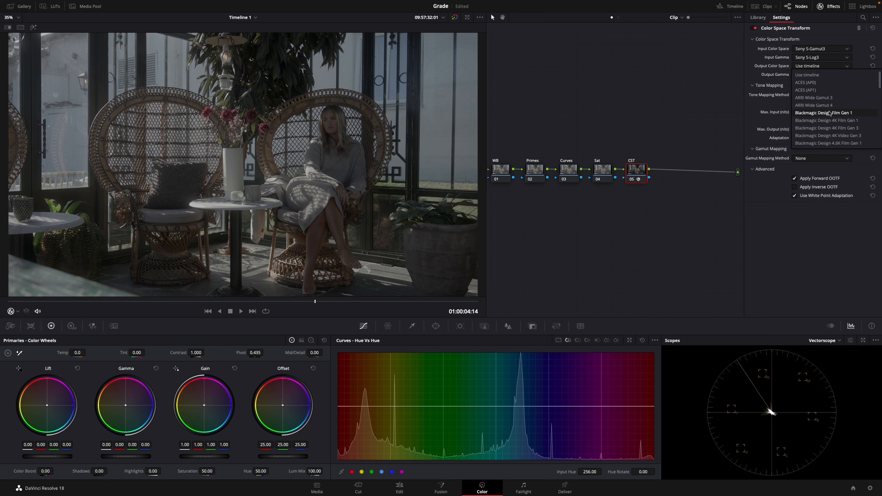
{"action": "scroll", "coordinate": [822, 117], "scroll_direction": "down", "scroll_amount": 6}
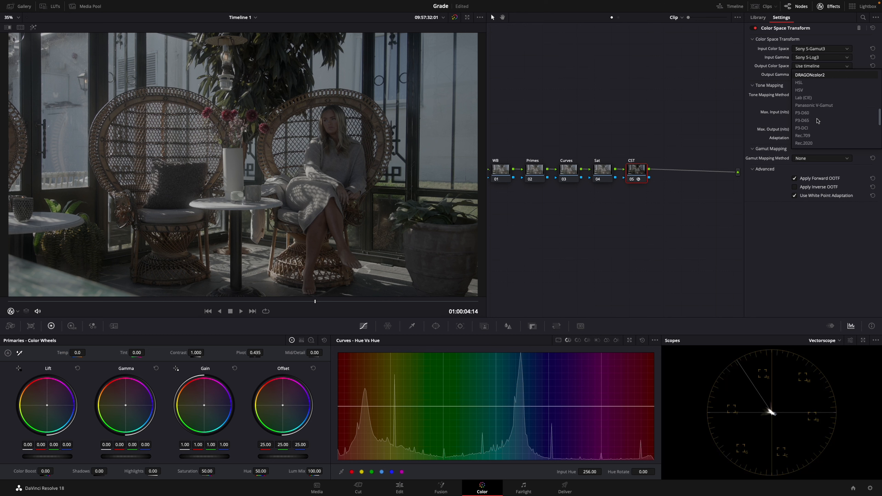
{"action": "left_click", "coordinate": [814, 135]}
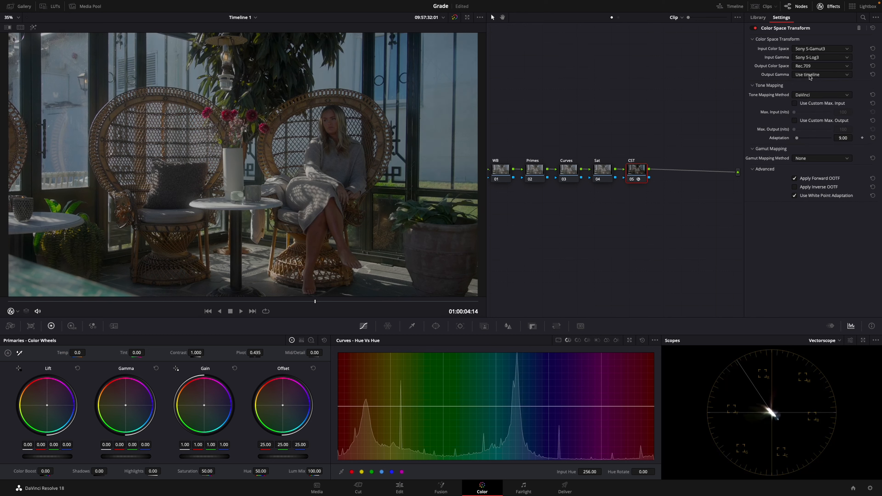
{"action": "left_click", "coordinate": [797, 76]}
{"action": "scroll", "coordinate": [830, 111], "scroll_direction": "down", "scroll_amount": 3}
{"action": "scroll", "coordinate": [832, 109], "scroll_direction": "up", "scroll_amount": 5}
{"action": "left_click", "coordinate": [824, 122]}
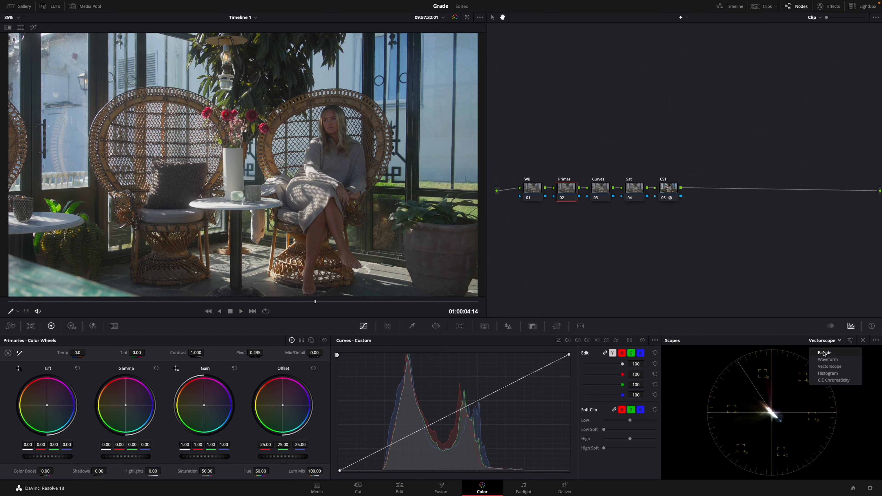
Switch the video scope to Parade and save the project.
{"action": "left_click", "coordinate": [823, 352]}
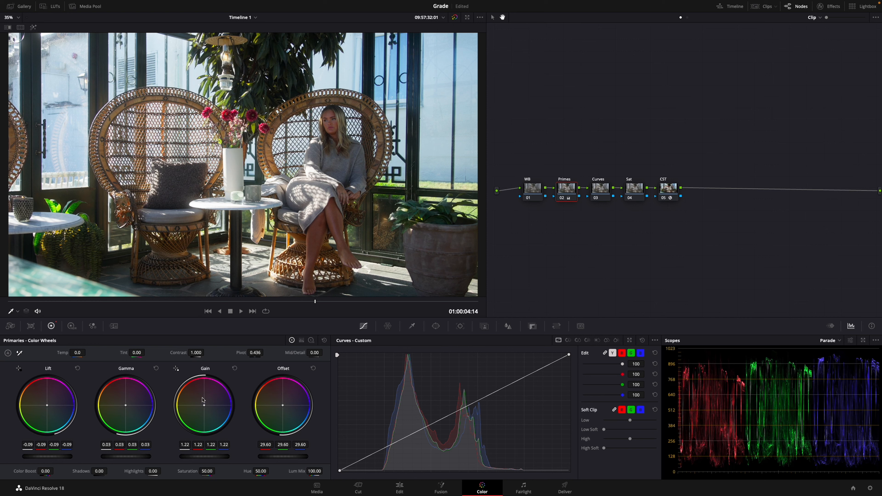
{"action": "key", "text": "ctrl+s"}
{"action": "mouse_move", "coordinate": [572, 201]}
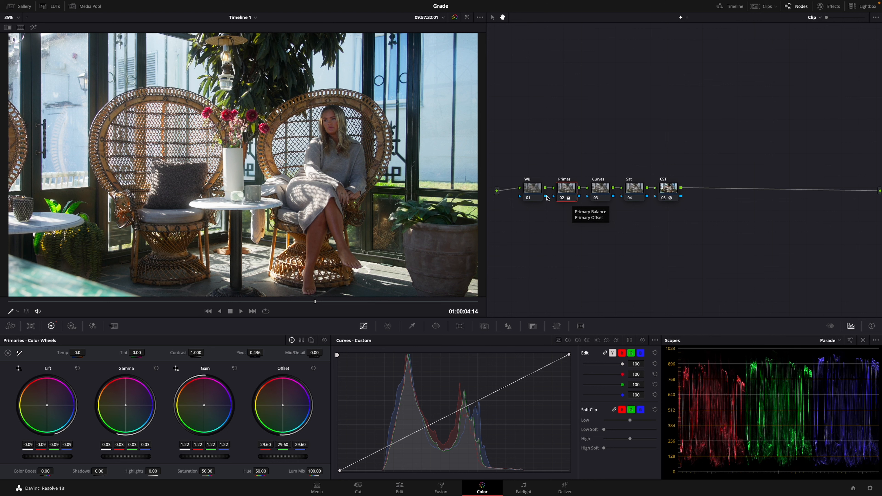
Raise the color temperature on the WB node to warm the image.
{"action": "left_click", "coordinate": [532, 191]}
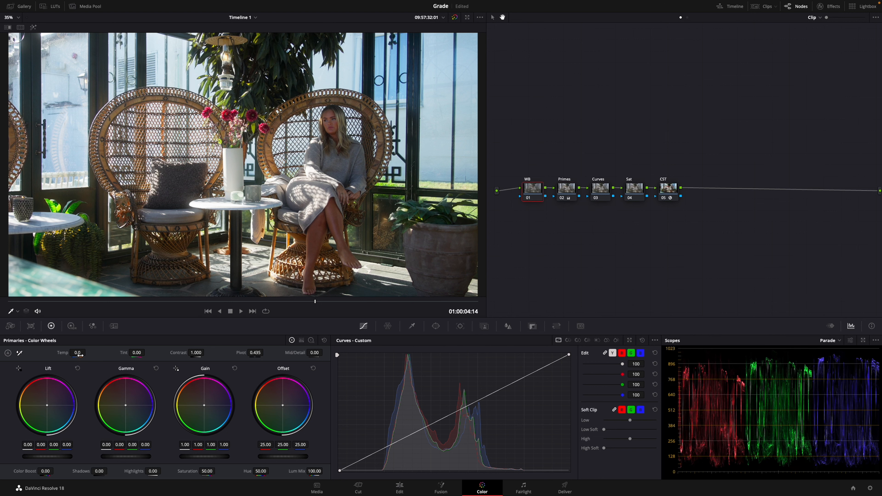
{"action": "left_click_drag", "start_coordinate": [80, 354], "coordinate": [85, 353]}
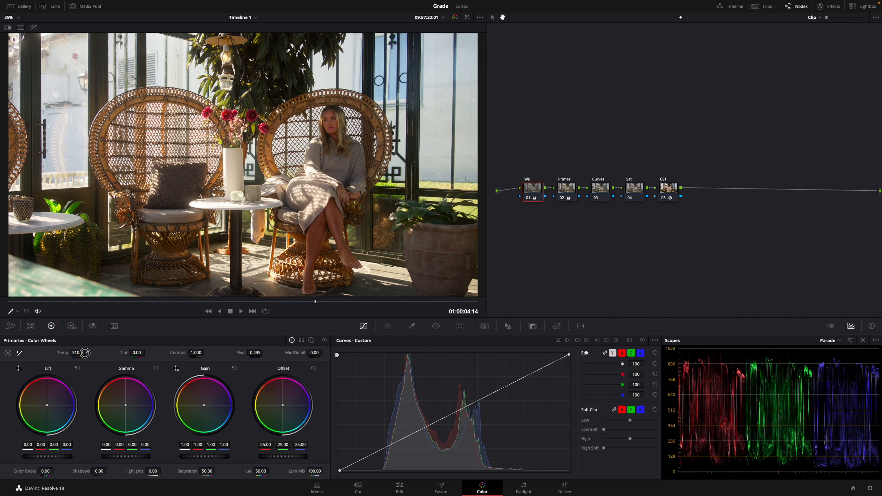
{"action": "left_click_drag", "start_coordinate": [85, 353], "coordinate": [81, 353]}
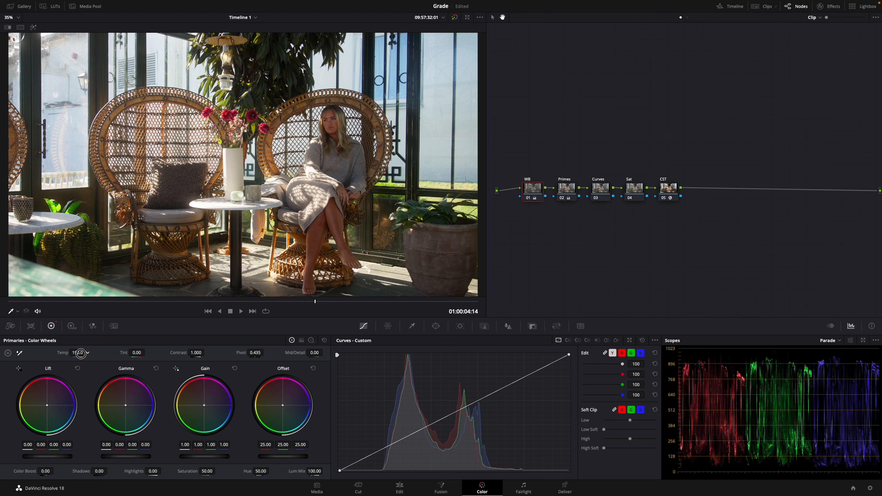
{"action": "left_click_drag", "start_coordinate": [81, 353], "coordinate": [80, 358]}
Add a shadow and a highlight point to the Curves node's custom curve, save, and compare the node off and on.
{"action": "left_click", "coordinate": [604, 193]}
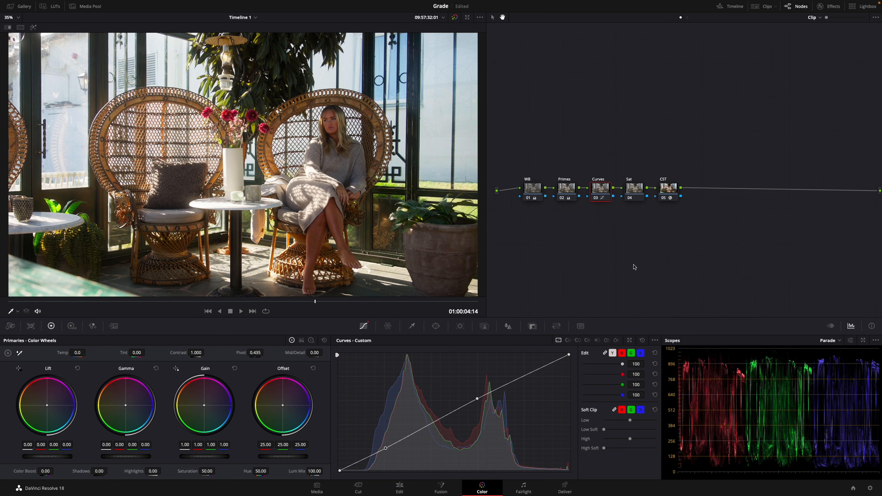
{"action": "key", "text": "ctrl+s"}
{"action": "key", "text": "super+d"}
{"action": "key", "text": "super+d"}
Add a serial node after the color space transform node, with a parallel node beneath it.
{"action": "left_click", "coordinate": [663, 194]}
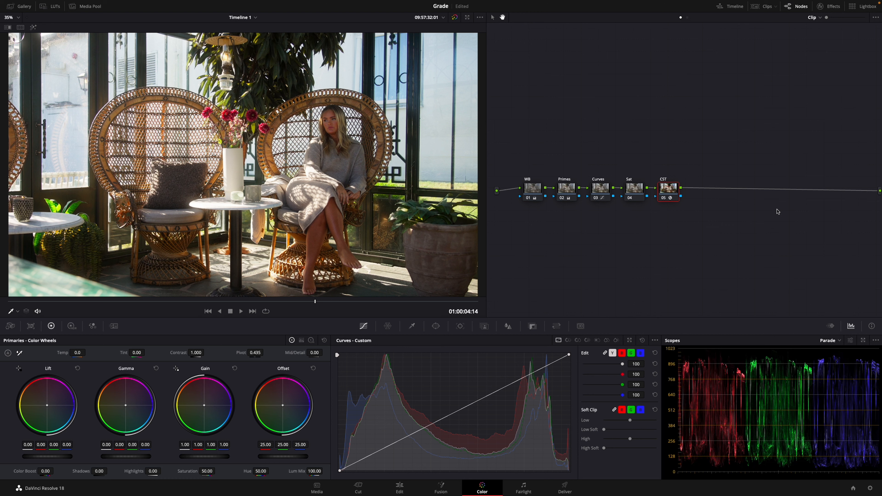
{"action": "key", "text": "alt+s"}
{"action": "key", "text": "alt+l"}
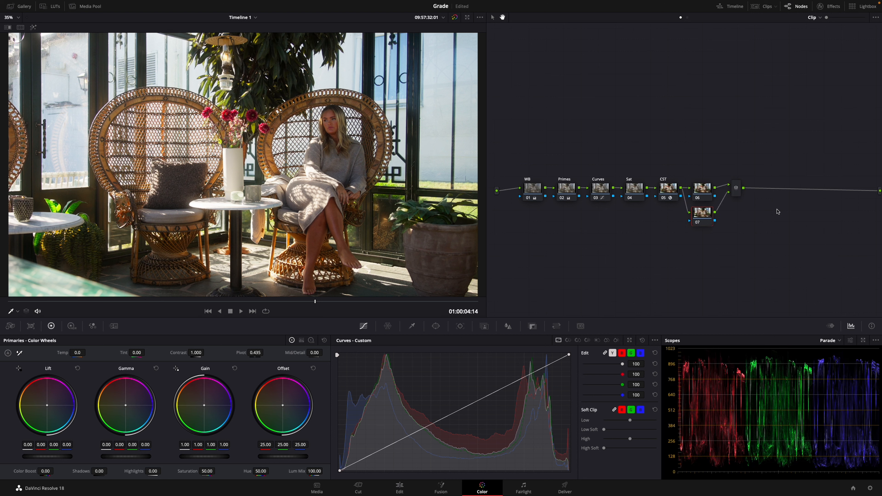
Label the two parallel nodes Look and Skin, and tidy the position of the Skin node and the mixer.
{"action": "left_click", "coordinate": [710, 195]}
{"action": "left_click", "coordinate": [704, 194]}
{"action": "left_click_drag", "start_coordinate": [706, 217], "coordinate": [706, 221]}
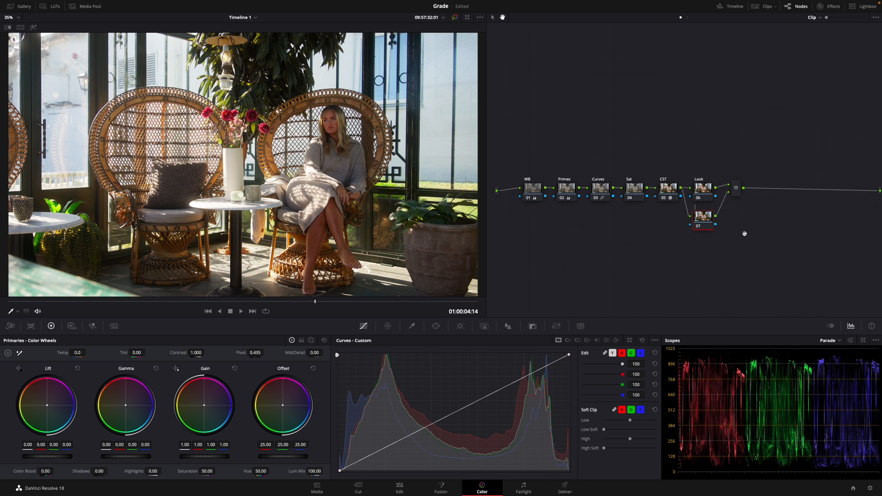
{"action": "type", "text": "Skin"}
{"action": "left_click_drag", "start_coordinate": [703, 222], "coordinate": [702, 223]}
{"action": "left_click_drag", "start_coordinate": [736, 188], "coordinate": [737, 191]}
{"action": "left_click_drag", "start_coordinate": [703, 219], "coordinate": [703, 218]}
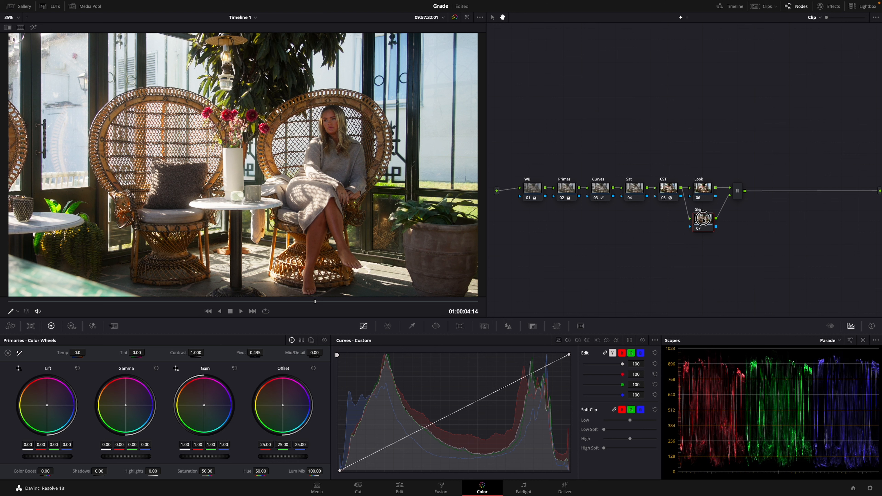
Correct the EST node's label to CST, realign the Look node and save the project.
{"action": "left_click", "coordinate": [670, 189]}
{"action": "left_click", "coordinate": [699, 191]}
{"action": "left_click_drag", "start_coordinate": [699, 190], "coordinate": [703, 190]}
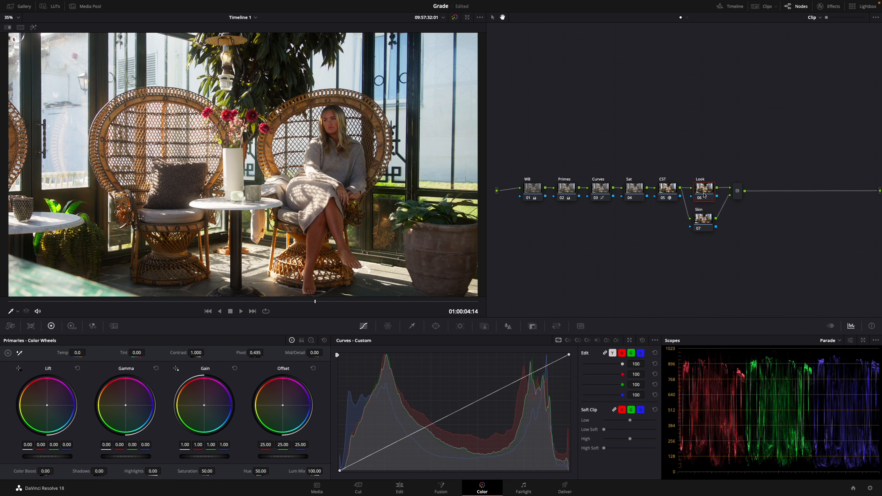
{"action": "key", "text": "ctrl+s"}
Add a serial node after the parallel mixer and connect the Skin node's key output to its key input.
{"action": "left_click", "coordinate": [736, 192]}
{"action": "left_click_drag", "start_coordinate": [736, 193], "coordinate": [737, 194]}
{"action": "right_click", "coordinate": [740, 194]}
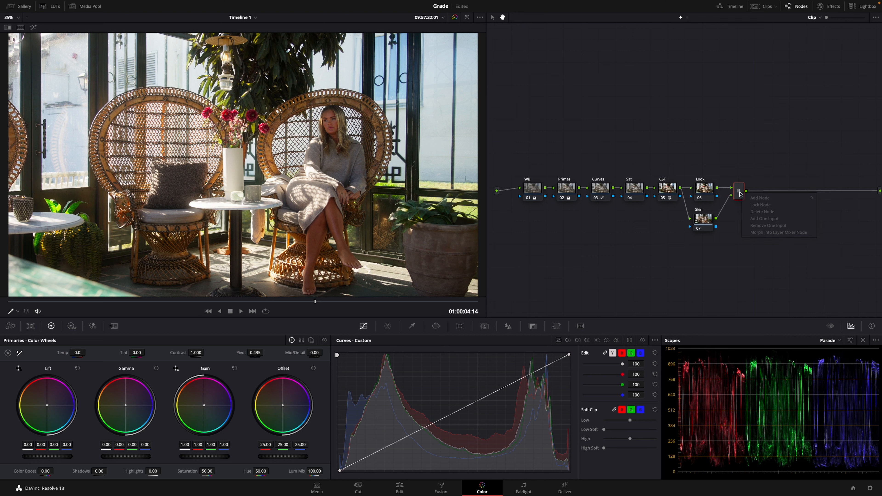
{"action": "key", "text": "alt+s"}
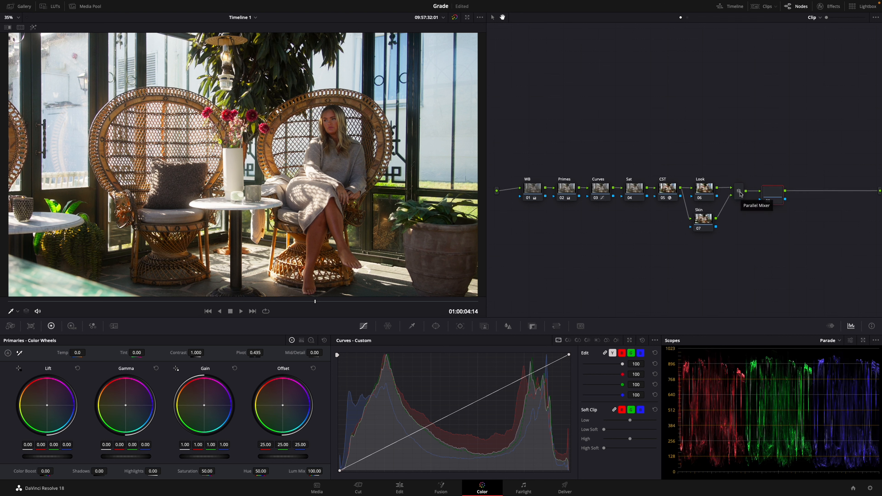
{"action": "left_click_drag", "start_coordinate": [716, 226], "coordinate": [759, 201]}
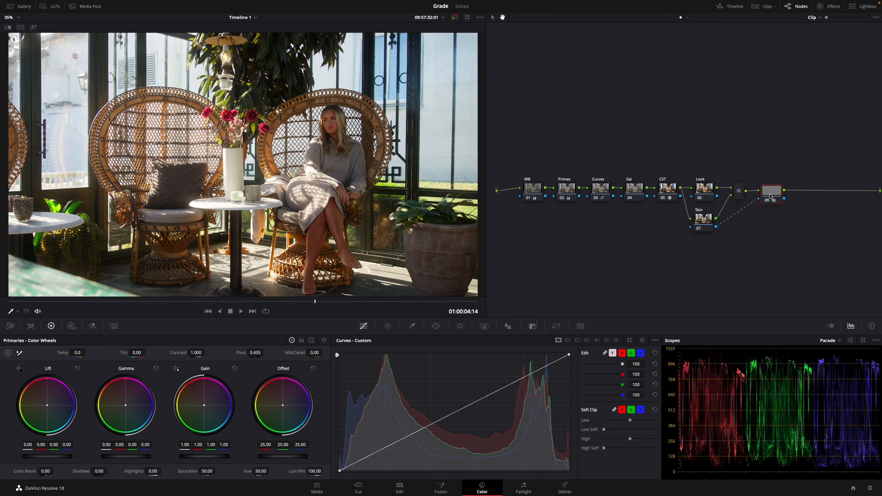
Qualify the woman's skin tones on the Skin node by sampling her face and legs, with the highlighted selection shown.
{"action": "left_click", "coordinate": [700, 222]}
{"action": "left_click", "coordinate": [412, 326]}
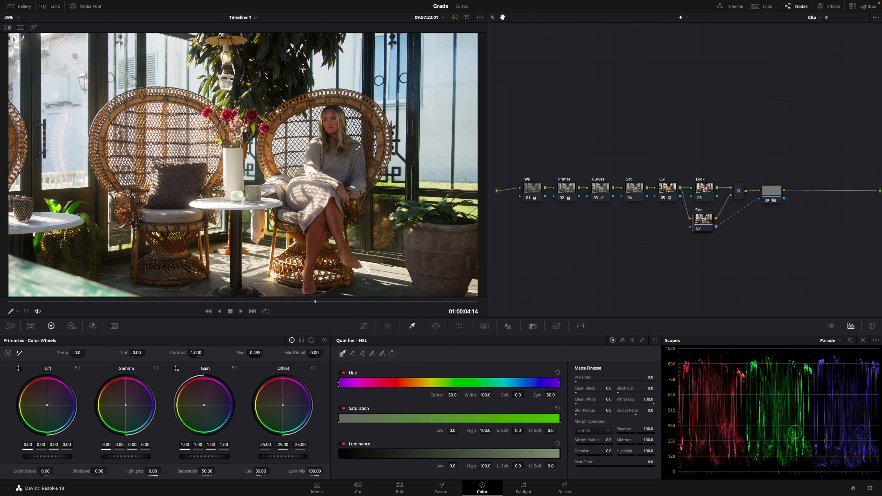
{"action": "left_click", "coordinate": [329, 116]}
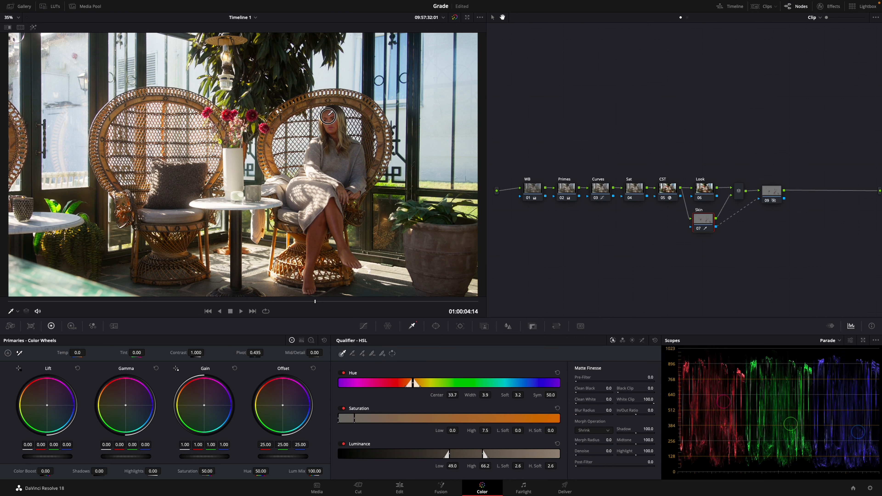
{"action": "left_click", "coordinate": [328, 119]}
{"action": "left_click", "coordinate": [33, 27]}
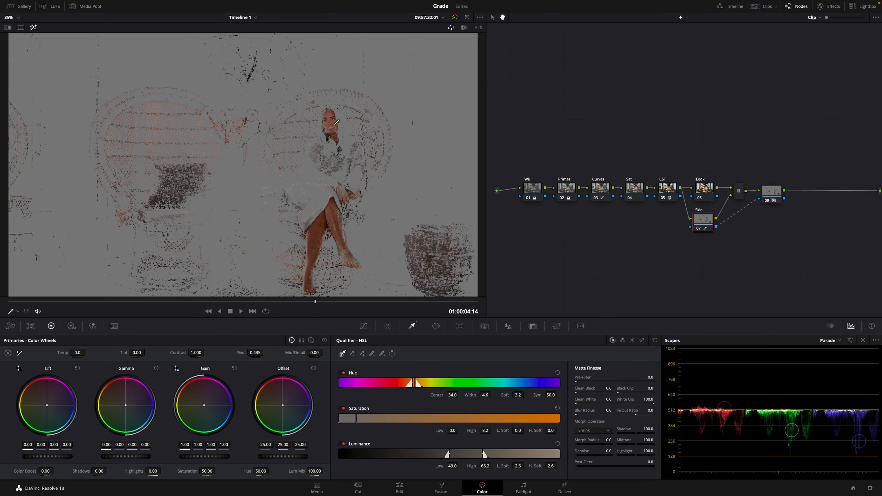
{"action": "left_click", "coordinate": [332, 122], "text": "shift"}
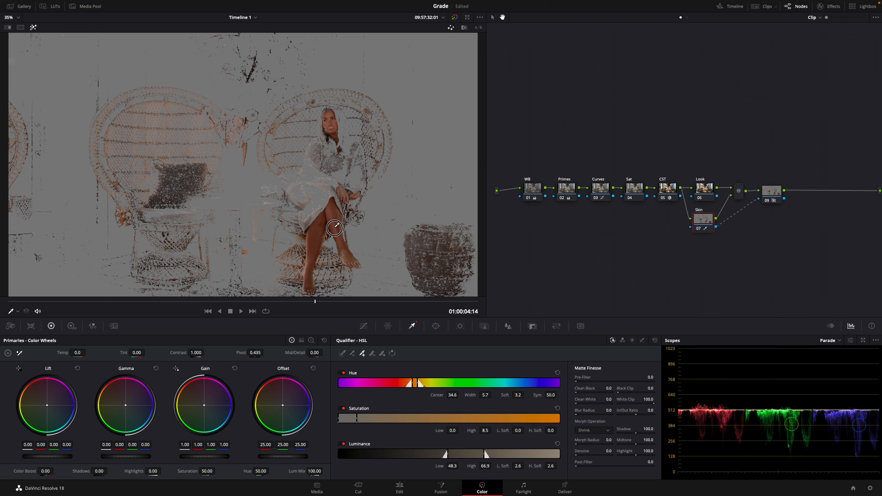
{"action": "left_click", "coordinate": [339, 221]}
{"action": "mouse_move", "coordinate": [339, 221]}
{"action": "left_mouse_down"}
{"action": "mouse_move", "coordinate": [338, 213]}
{"action": "mouse_move", "coordinate": [346, 259]}
{"action": "left_mouse_up"}
Draw a closed curve window around the seated woman on the Skin node to limit the skin selection to her.
{"action": "left_click", "coordinate": [435, 326]}
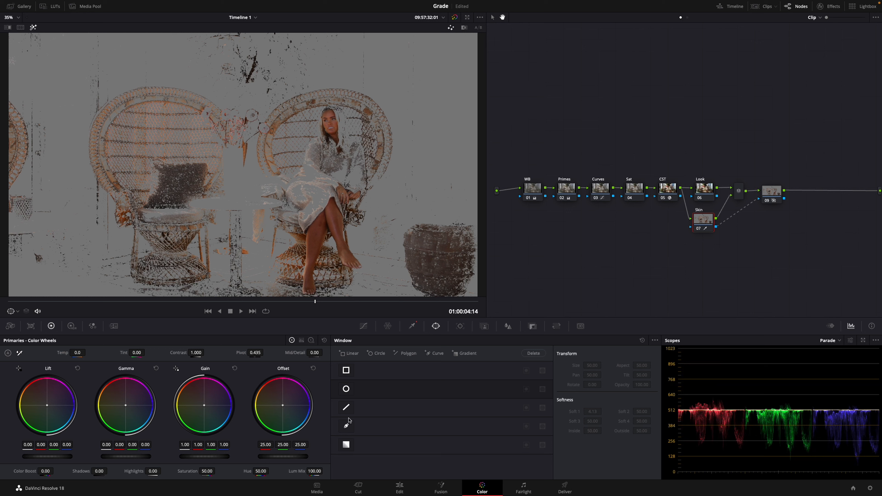
{"action": "left_click", "coordinate": [350, 425]}
{"action": "left_click", "coordinate": [324, 106]}
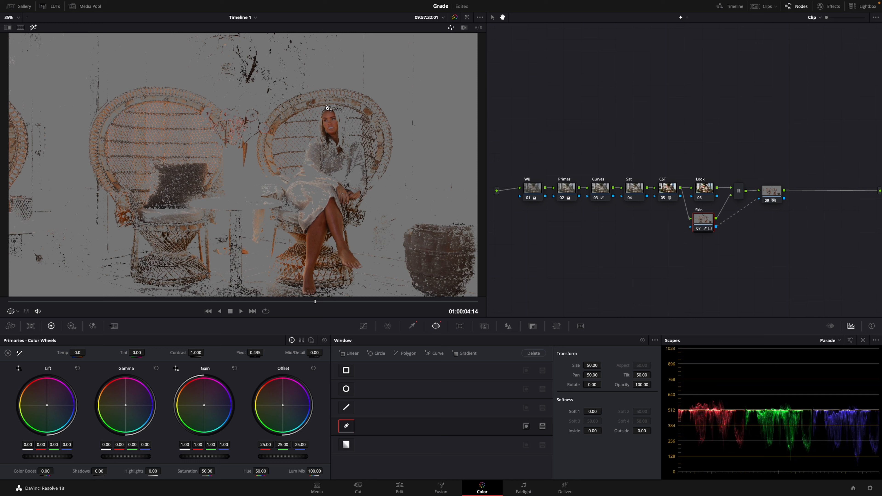
{"action": "left_click", "coordinate": [310, 128]}
{"action": "left_click", "coordinate": [319, 170]}
{"action": "left_click", "coordinate": [313, 203]}
{"action": "left_click", "coordinate": [303, 226]}
{"action": "left_click", "coordinate": [303, 257]}
{"action": "left_click", "coordinate": [300, 287]}
{"action": "left_click", "coordinate": [302, 294]}
{"action": "left_click", "coordinate": [325, 295]}
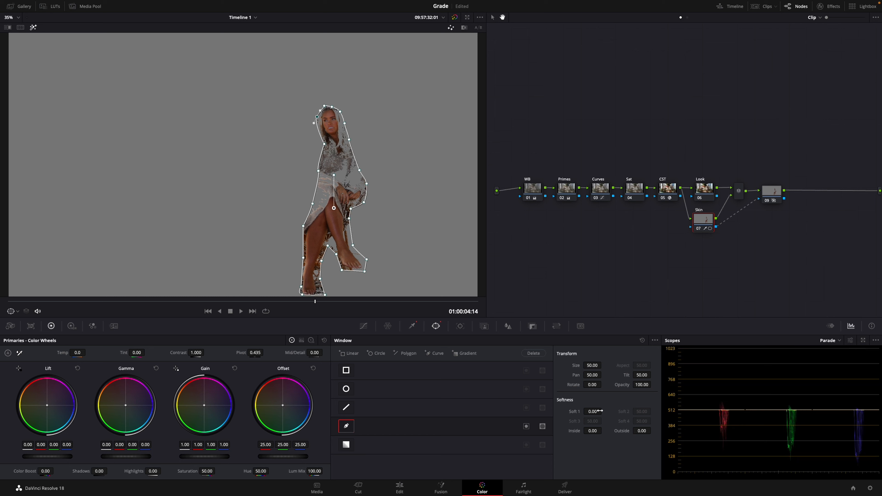
Soften the skin window's edges to 1.24 inside and 2.24 outside, and turn off the highlighted selection.
{"action": "left_click_drag", "start_coordinate": [641, 431], "coordinate": [681, 434]}
{"action": "left_click_drag", "start_coordinate": [597, 432], "coordinate": [619, 430]}
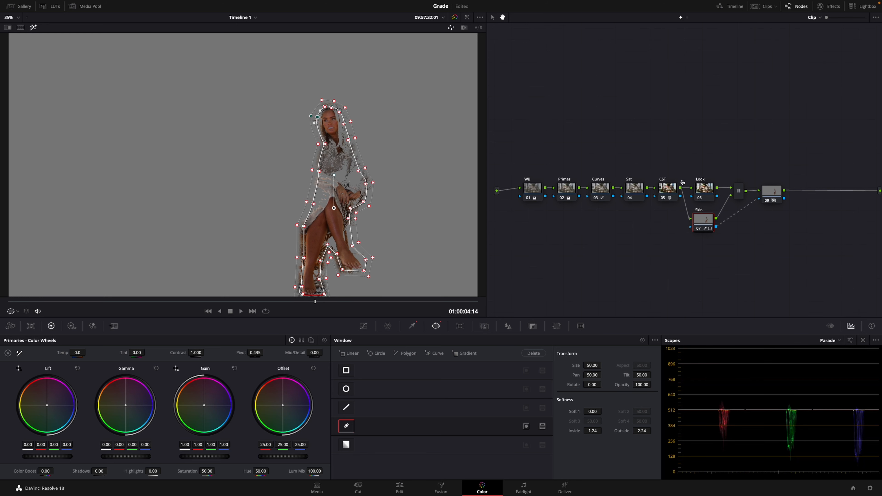
{"action": "left_click", "coordinate": [33, 27]}
On the Look node, shift the green hues by raising the green point of the Hue Vs Hue curve.
{"action": "left_click", "coordinate": [705, 189]}
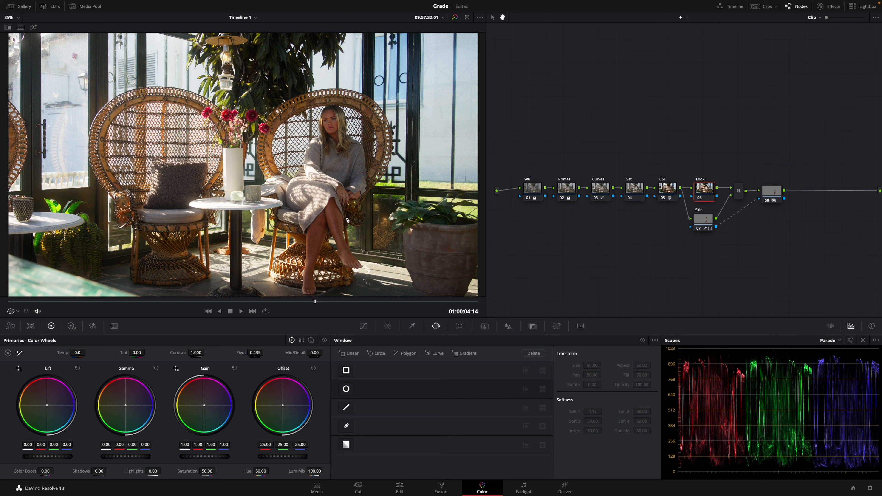
{"action": "left_click", "coordinate": [364, 326]}
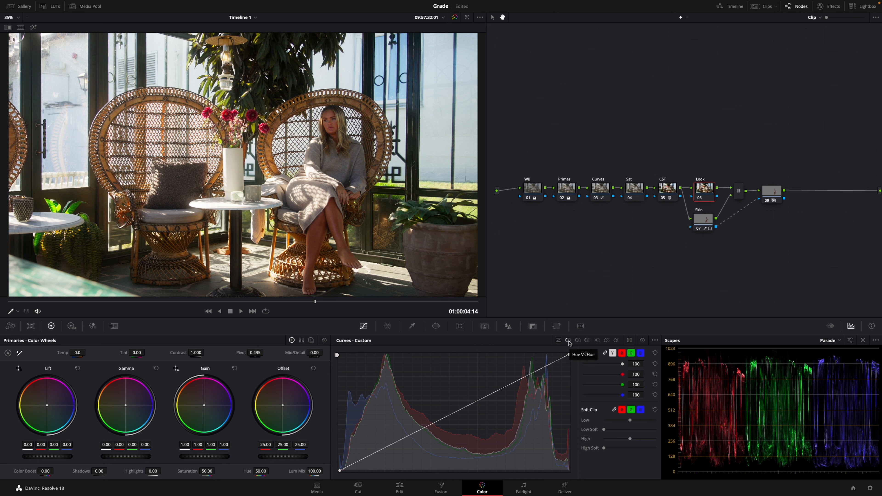
{"action": "left_click", "coordinate": [568, 342]}
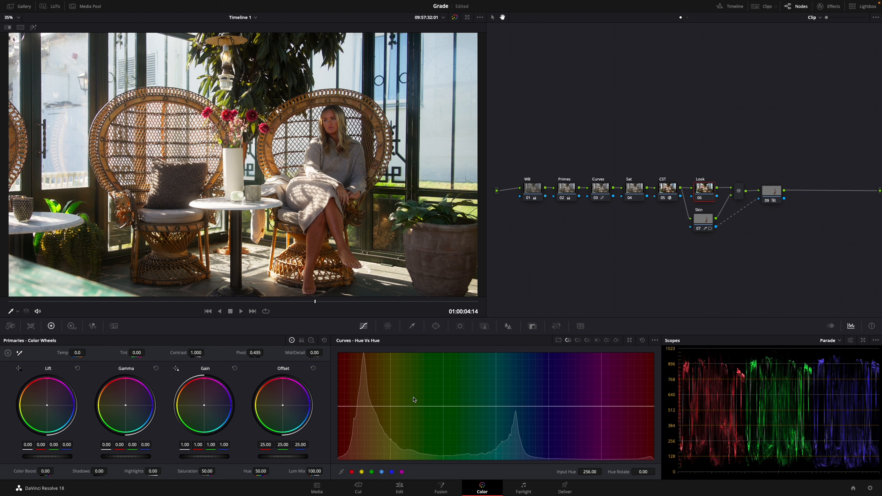
{"action": "left_click", "coordinate": [372, 471]}
{"action": "left_click_drag", "start_coordinate": [444, 408], "coordinate": [443, 390]}
Refine the Look node's Hue Vs Hue curve: pin magenta and orange, ease the green shift, rotate cyan by 16.68 and red by 4.03.
{"action": "left_click", "coordinate": [402, 472]}
{"action": "left_click_drag", "start_coordinate": [340, 406], "coordinate": [338, 406]}
{"action": "left_click", "coordinate": [365, 406]}
{"action": "left_click", "coordinate": [443, 390]}
{"action": "left_click_drag", "start_coordinate": [442, 390], "coordinate": [440, 396]}
{"action": "mouse_move", "coordinate": [495, 406]}
{"action": "left_mouse_down"}
{"action": "mouse_move", "coordinate": [484, 406]}
{"action": "mouse_move", "coordinate": [495, 402]}
{"action": "left_mouse_up"}
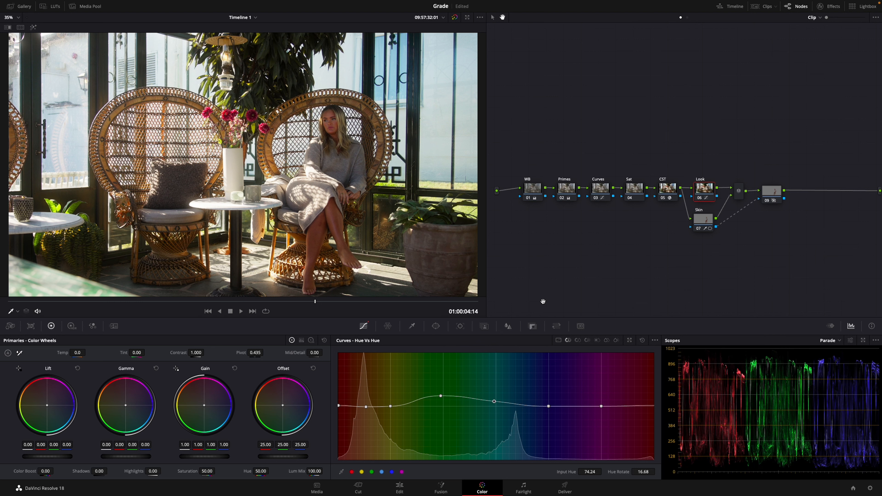
{"action": "left_click", "coordinate": [339, 405]}
{"action": "left_click_drag", "start_coordinate": [339, 406], "coordinate": [339, 406]}
On the Look node's custom blue curve, lift the black point, anchor the shadows slightly lower and pull down the highlights.
{"action": "left_click", "coordinate": [558, 341]}
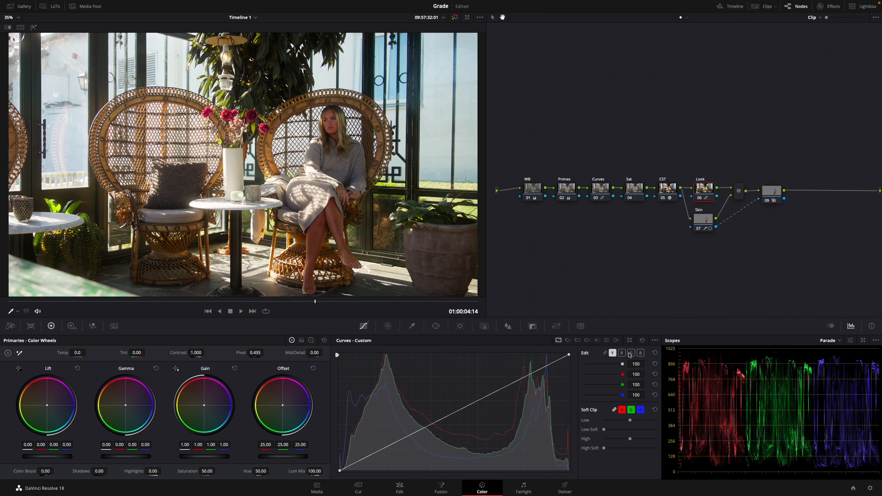
{"action": "left_click", "coordinate": [641, 353]}
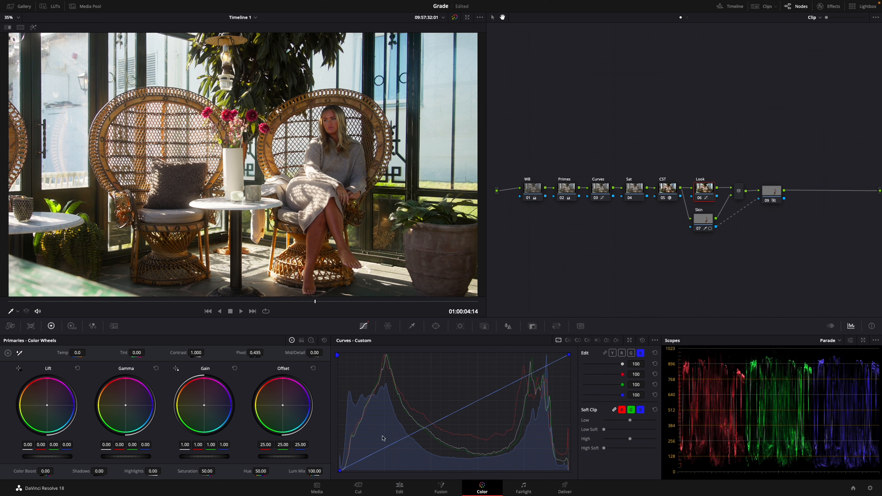
{"action": "left_click", "coordinate": [339, 471]}
{"action": "left_click_drag", "start_coordinate": [340, 471], "coordinate": [340, 464]}
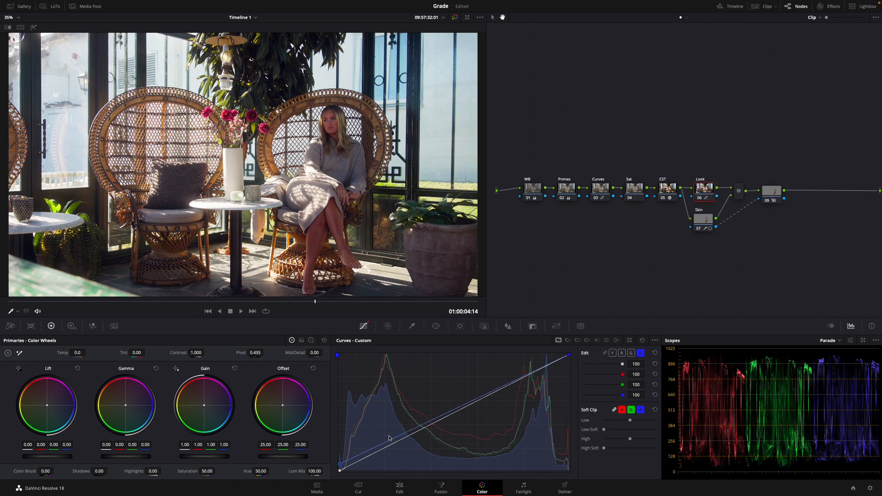
{"action": "left_click_drag", "start_coordinate": [394, 441], "coordinate": [395, 442]}
{"action": "left_click_drag", "start_coordinate": [569, 354], "coordinate": [570, 358]}
On the custom green curve, lift the black point slightly, anchor the lower midtones and move the white point inward.
{"action": "left_click", "coordinate": [631, 353]}
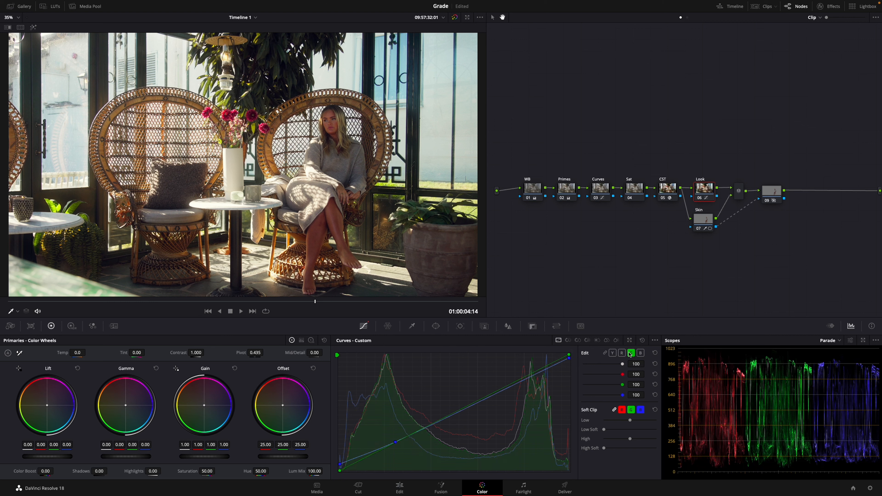
{"action": "left_click_drag", "start_coordinate": [340, 471], "coordinate": [339, 469]}
{"action": "left_click", "coordinate": [394, 442]}
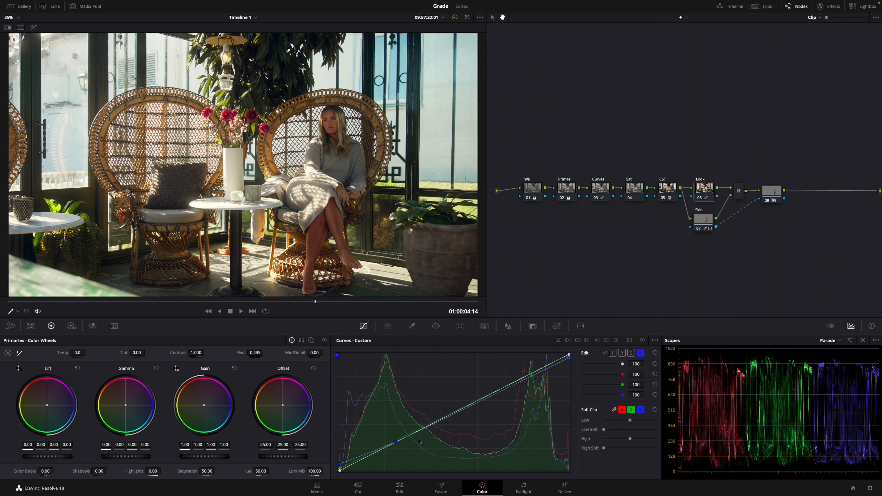
{"action": "left_click", "coordinate": [631, 353]}
{"action": "left_click", "coordinate": [404, 437]}
{"action": "left_click_drag", "start_coordinate": [404, 437], "coordinate": [407, 438]}
{"action": "left_click_drag", "start_coordinate": [569, 356], "coordinate": [564, 355]}
Move the red curve's black point and white point inward, and compare the image with and without the grade.
{"action": "left_click", "coordinate": [622, 353]}
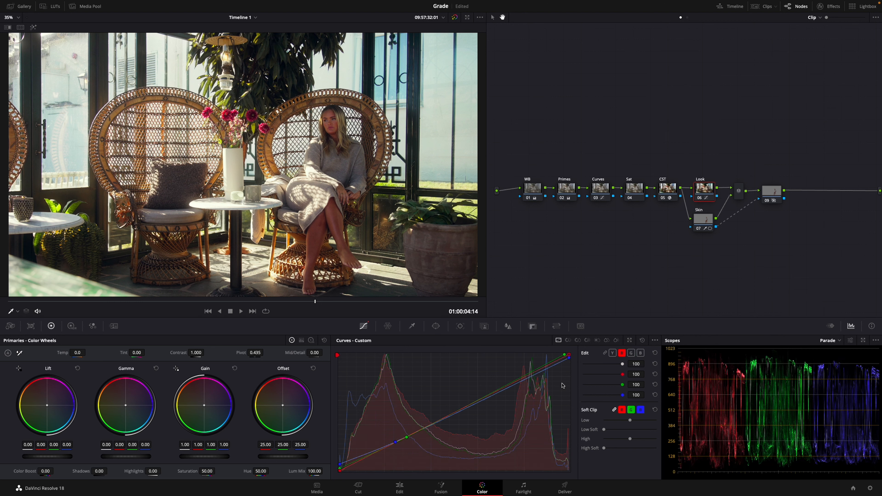
{"action": "left_click_drag", "start_coordinate": [340, 471], "coordinate": [346, 475]}
{"action": "left_click_drag", "start_coordinate": [568, 355], "coordinate": [567, 353]}
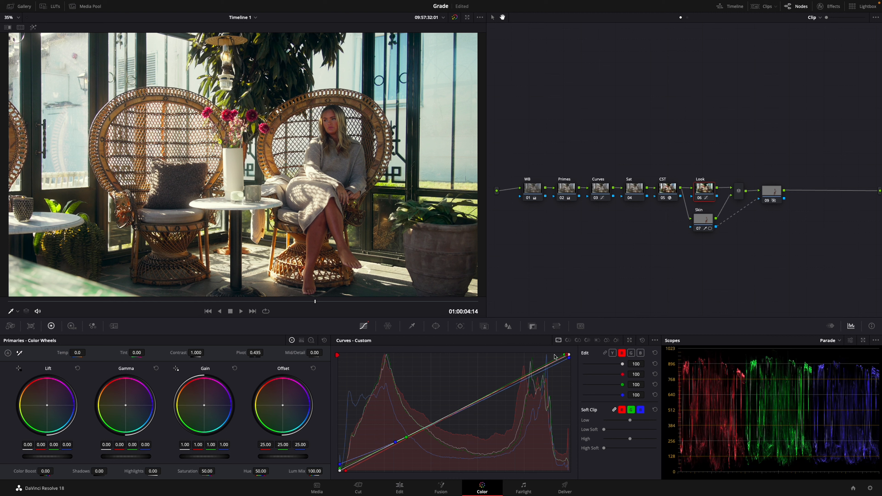
{"action": "key", "text": "super+d"}
{"action": "key", "text": "super+d"}
{"action": "key", "text": "super+d"}
{"action": "key", "text": "super+d"}
Lift the blue curve's black point further and move its shadow point down toward the darker tones.
{"action": "left_click", "coordinate": [640, 353]}
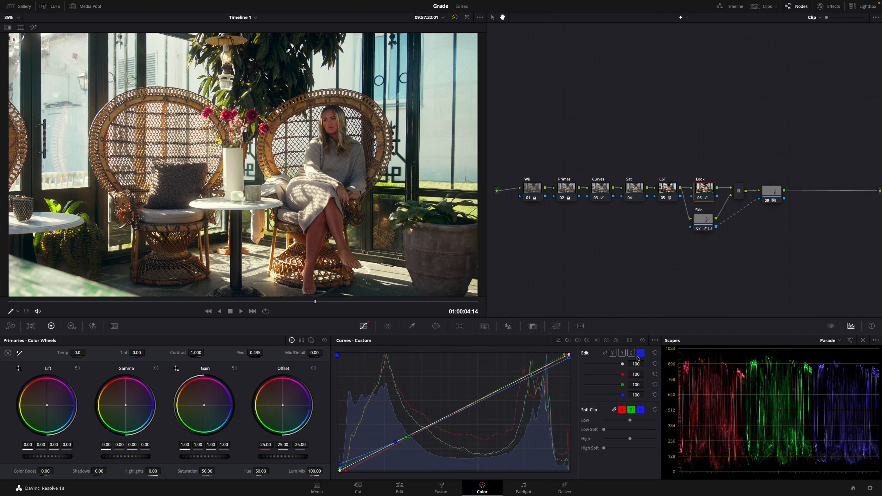
{"action": "left_click", "coordinate": [340, 464]}
{"action": "left_click_drag", "start_coordinate": [339, 464], "coordinate": [339, 461]}
{"action": "left_click_drag", "start_coordinate": [395, 442], "coordinate": [381, 449]}
Review the Curves node's curve with linked channels, and compare the image with the Look node disabled and enabled.
{"action": "left_click", "coordinate": [598, 191]}
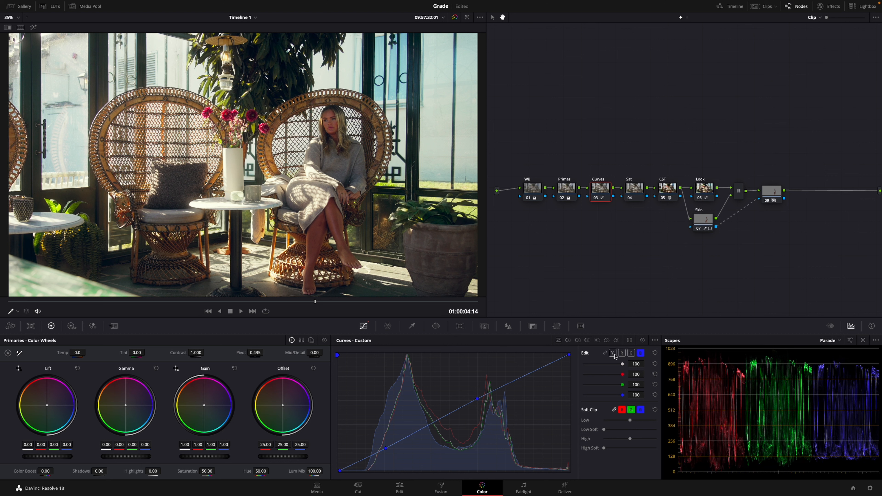
{"action": "left_click", "coordinate": [604, 353]}
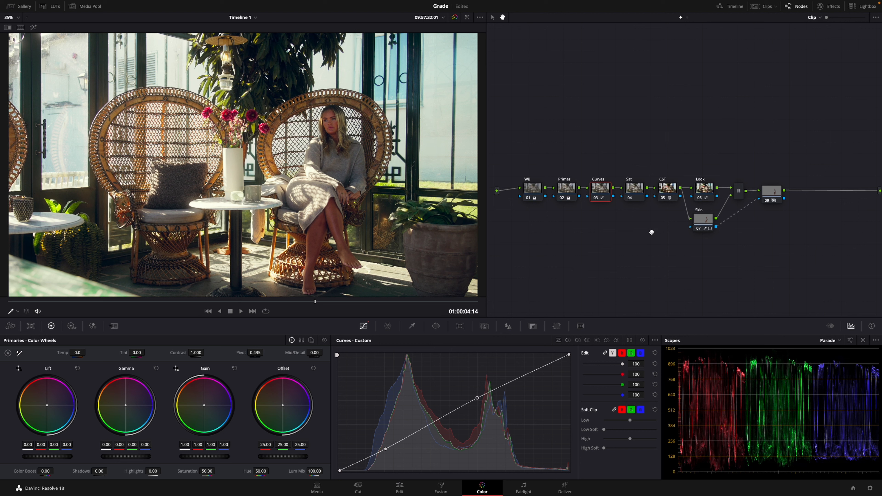
{"action": "left_click", "coordinate": [711, 191]}
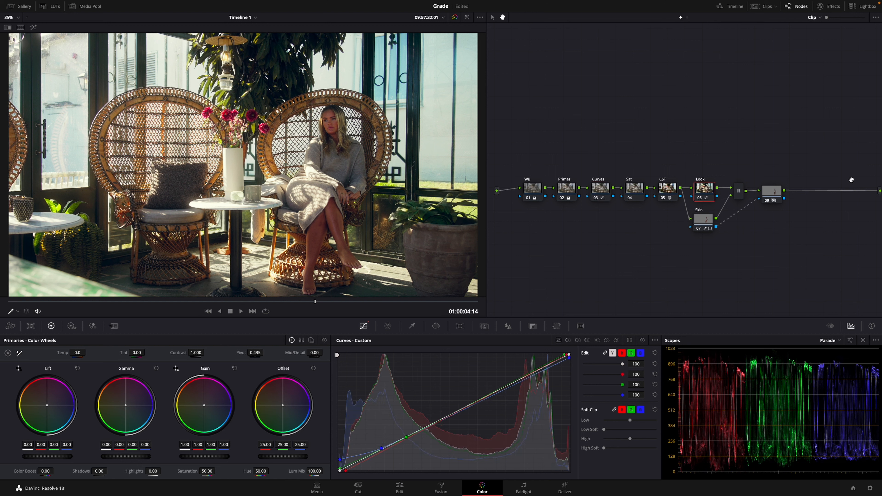
{"action": "key", "text": "ctrl+d"}
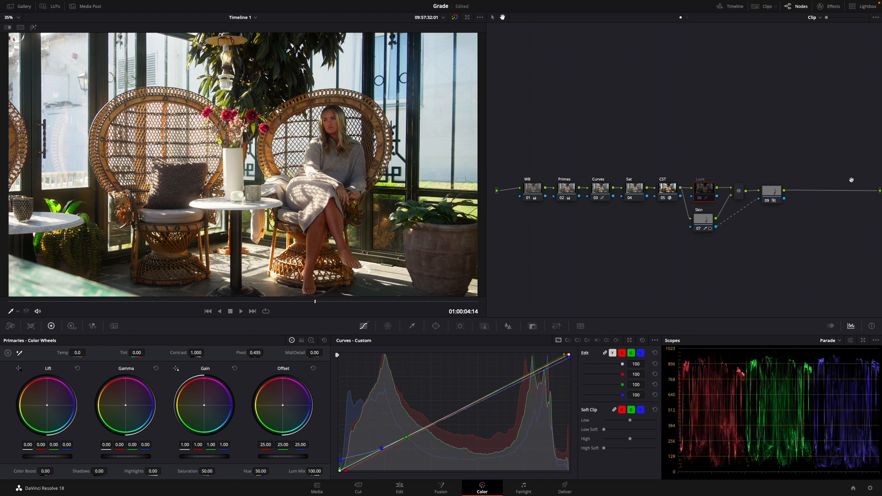
{"action": "key", "text": "ctrl+d"}
{"action": "key", "text": "ctrl+d"}
{"action": "key", "text": "ctrl+d"}
{"action": "key", "text": "ctrl+d"}
{"action": "key", "text": "ctrl+d"}
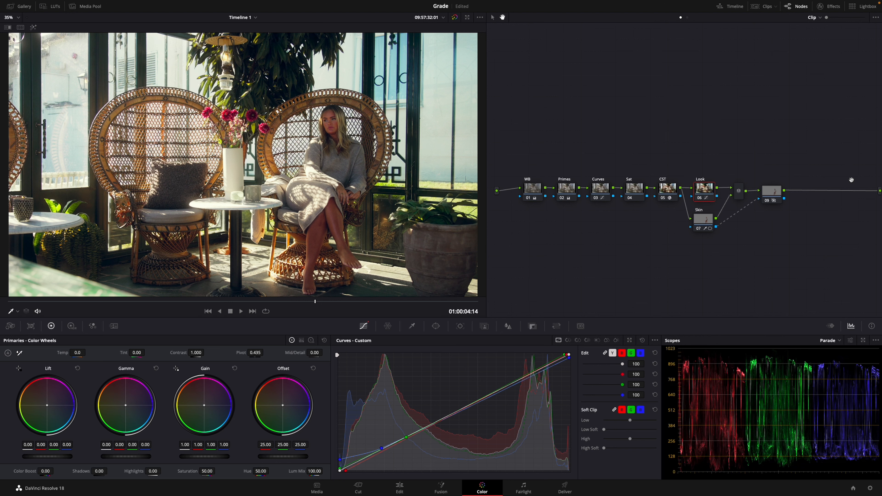
{"action": "key", "text": "ctrl+d"}
{"action": "key", "text": "ctrl+d"}
Ease back the green highlights by lowering the white point of the Look node's green curve slightly.
{"action": "left_click", "coordinate": [622, 353]}
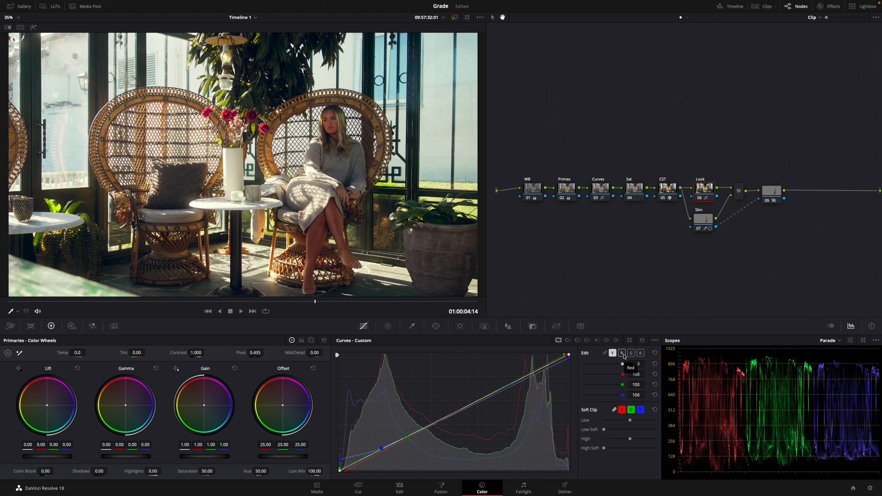
{"action": "left_click", "coordinate": [631, 353]}
{"action": "left_click", "coordinate": [565, 356]}
{"action": "left_click_drag", "start_coordinate": [564, 355], "coordinate": [566, 356]}
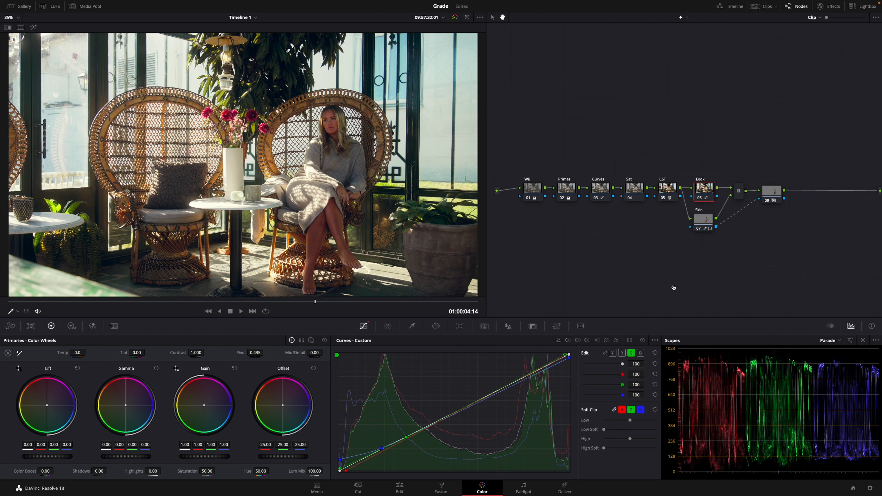
Add a point in the upper midtones of the Look node's red curve and adjust it down toward the midtones.
{"action": "left_click", "coordinate": [567, 355]}
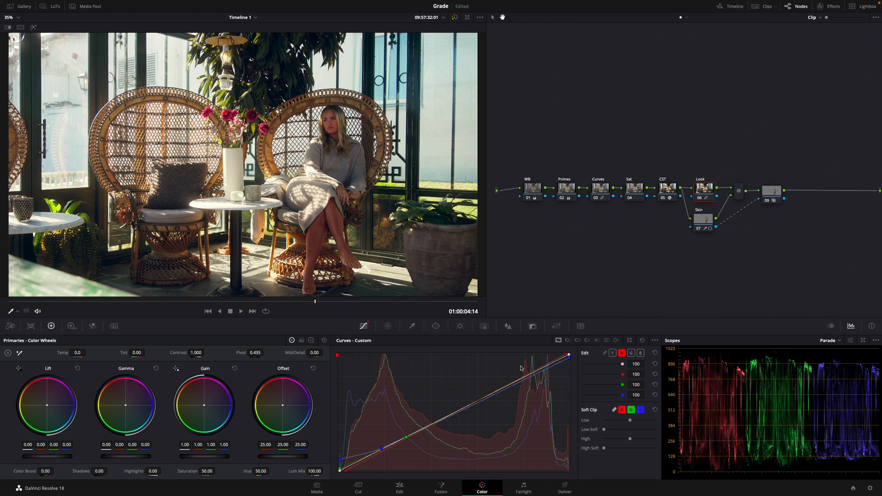
{"action": "left_click", "coordinate": [518, 379]}
{"action": "left_click_drag", "start_coordinate": [519, 379], "coordinate": [508, 390]}
{"action": "left_click_drag", "start_coordinate": [507, 390], "coordinate": [503, 392]}
Select node 09, switch the scope to Vectorscope and examine the highlighted skin against the skin tone line.
{"action": "left_click_drag", "start_coordinate": [774, 193], "coordinate": [778, 193]}
{"action": "left_click", "coordinate": [839, 340]}
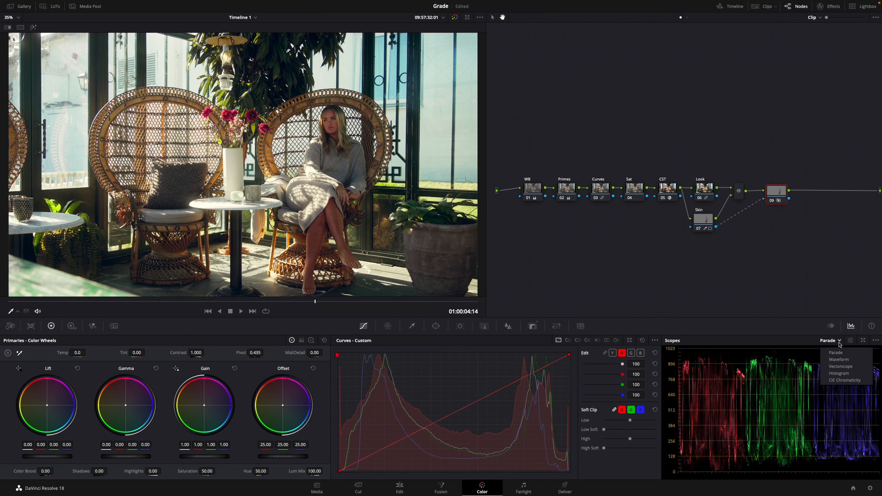
{"action": "left_click", "coordinate": [840, 366]}
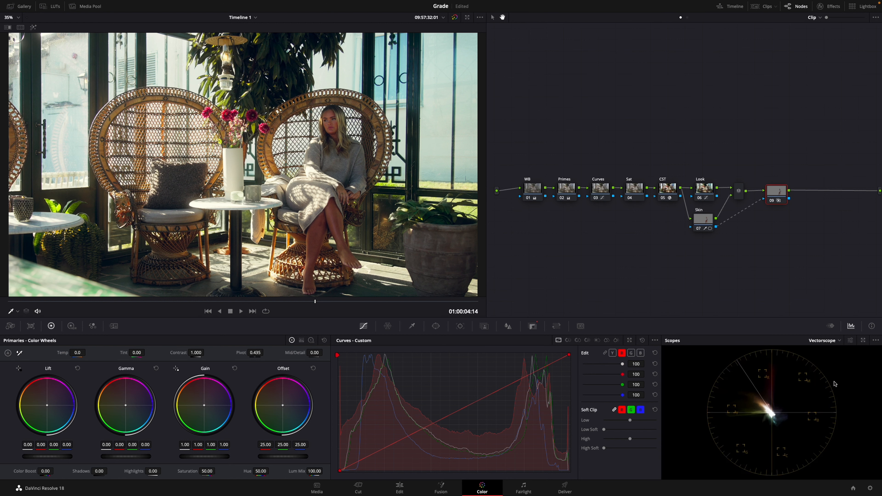
{"action": "left_click", "coordinate": [33, 28]}
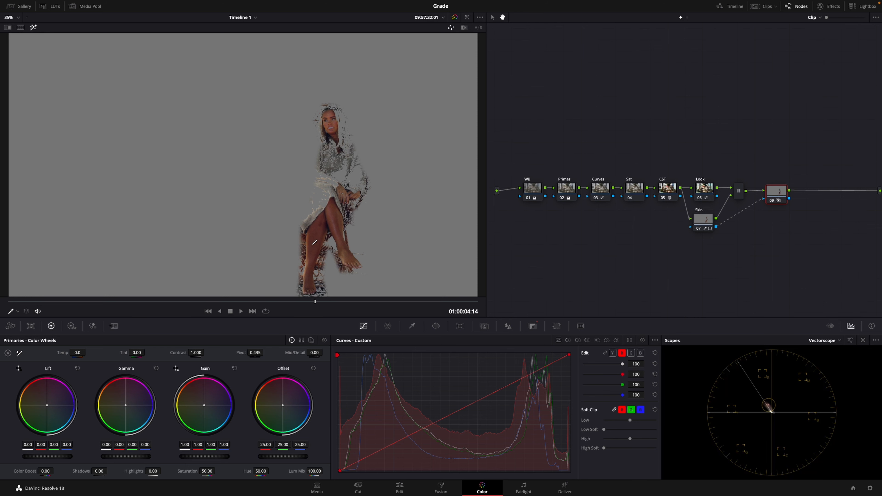
{"action": "left_click", "coordinate": [33, 28]}
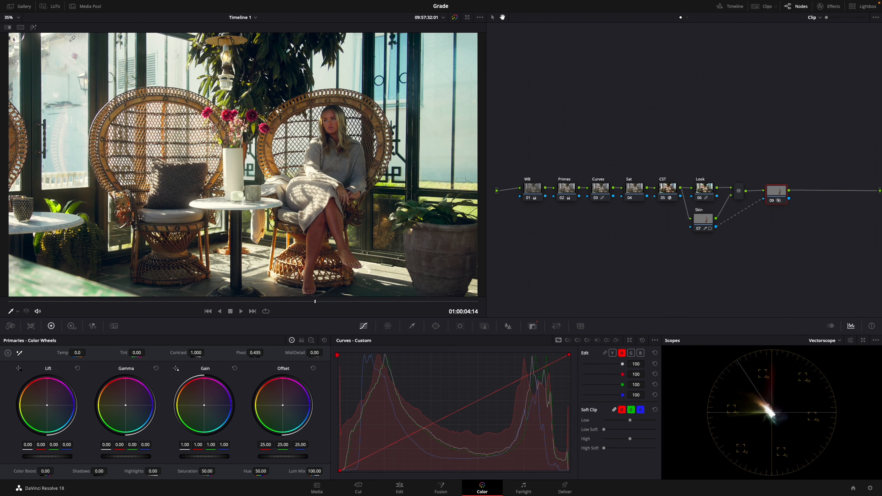
On the Skin node, sample the woman's face for Hue Vs Hue and rotate the reds at input hue 266.58 by -2.88.
{"action": "left_click", "coordinate": [707, 223]}
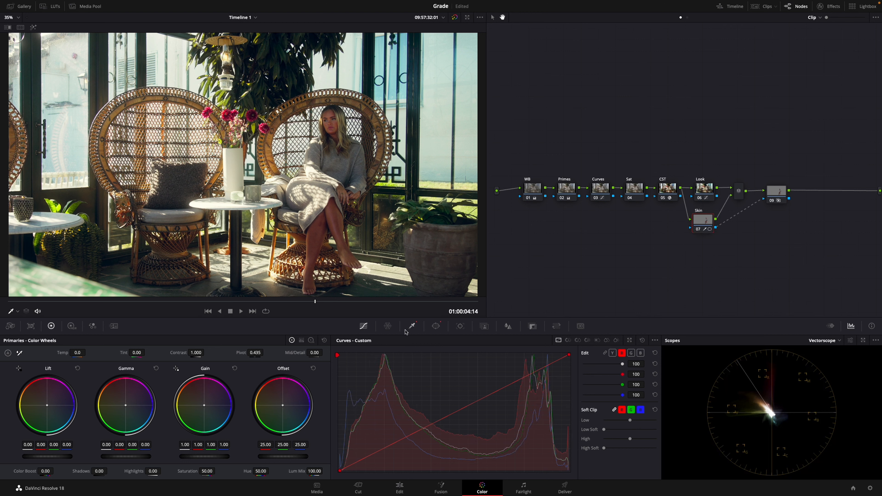
{"action": "left_click", "coordinate": [569, 340]}
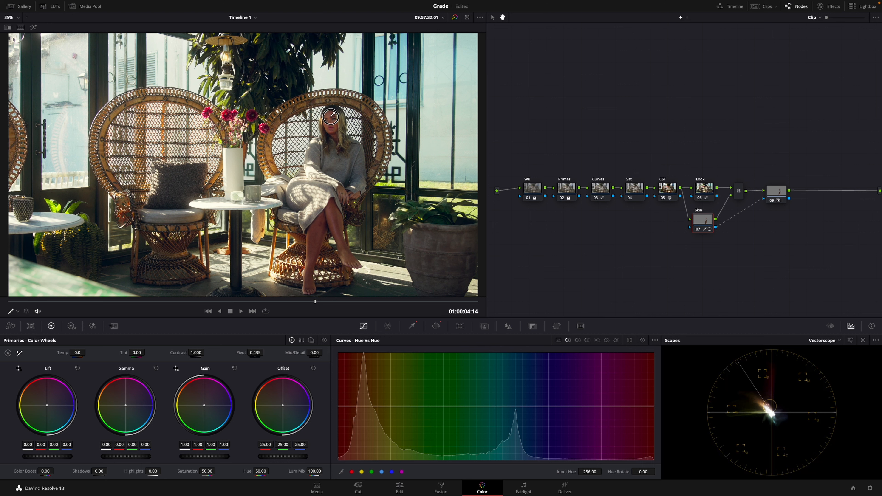
{"action": "left_click", "coordinate": [330, 116]}
{"action": "left_click_drag", "start_coordinate": [361, 407], "coordinate": [363, 408]}
{"action": "left_click", "coordinate": [349, 406]}
{"action": "left_click_drag", "start_coordinate": [349, 409], "coordinate": [346, 407]}
Highlight the isolated skin on node 09, sample the woman's face onto its Hue Vs Hue curve, and turn the highlight off.
{"action": "left_click", "coordinate": [773, 197]}
{"action": "left_click", "coordinate": [33, 27]}
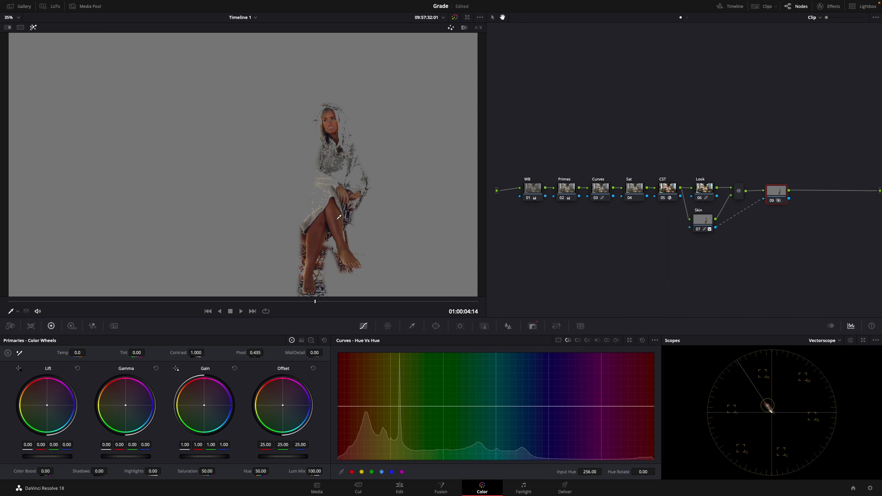
{"action": "left_click", "coordinate": [331, 118]}
{"action": "key", "text": "shift+h"}
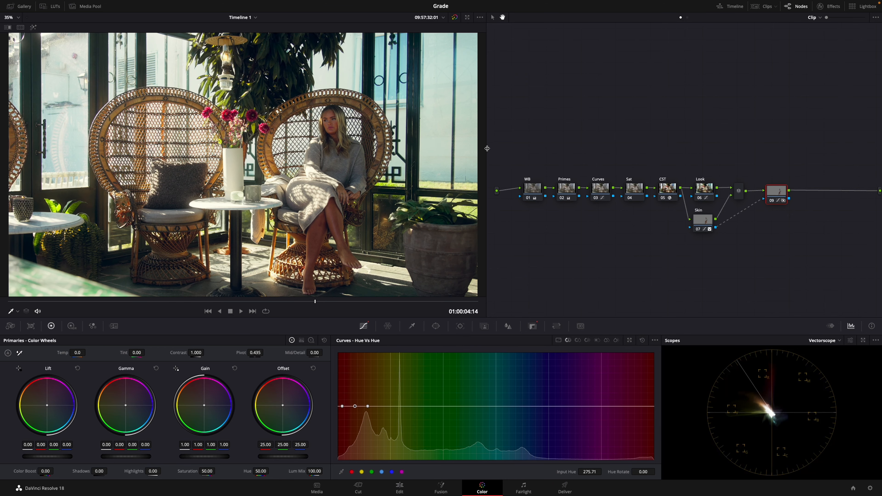
Fine-tune the saturation of the Skin node.
{"action": "left_click", "coordinate": [702, 220]}
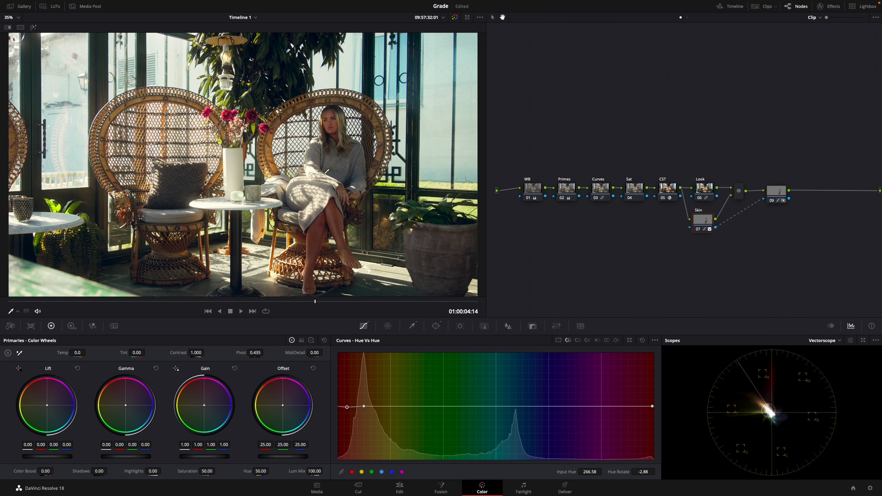
{"action": "left_click_drag", "start_coordinate": [205, 470], "coordinate": [208, 472]}
{"action": "left_click_drag", "start_coordinate": [209, 472], "coordinate": [206, 471]}
Select the Look and Skin nodes together and compare the image with both disabled and enabled.
{"action": "left_click_drag", "start_coordinate": [492, 262], "coordinate": [474, 258]}
{"action": "left_click", "coordinate": [692, 188]}
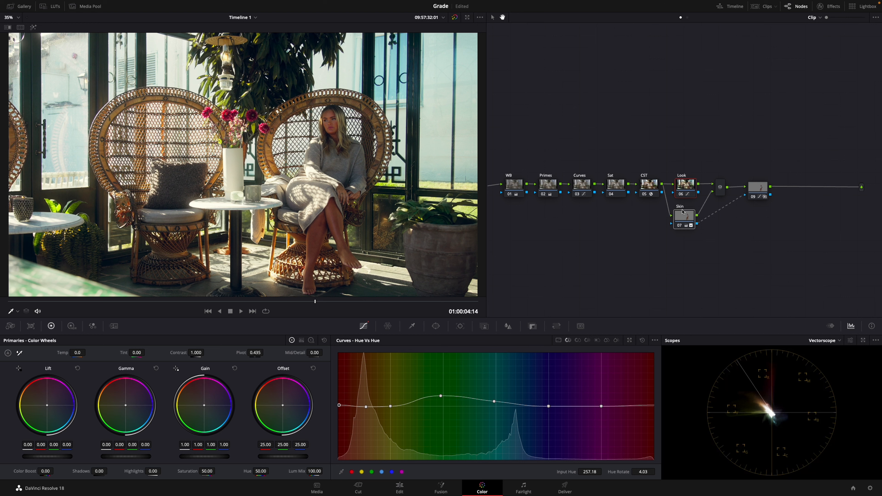
{"action": "mouse_move", "coordinate": [682, 211]}
{"action": "key", "text": "ctrl+d"}
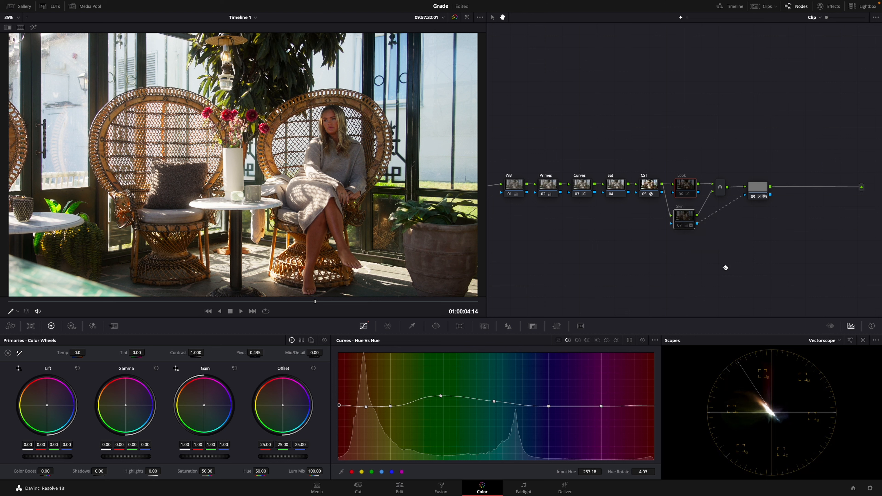
{"action": "key", "text": "ctrl+d"}
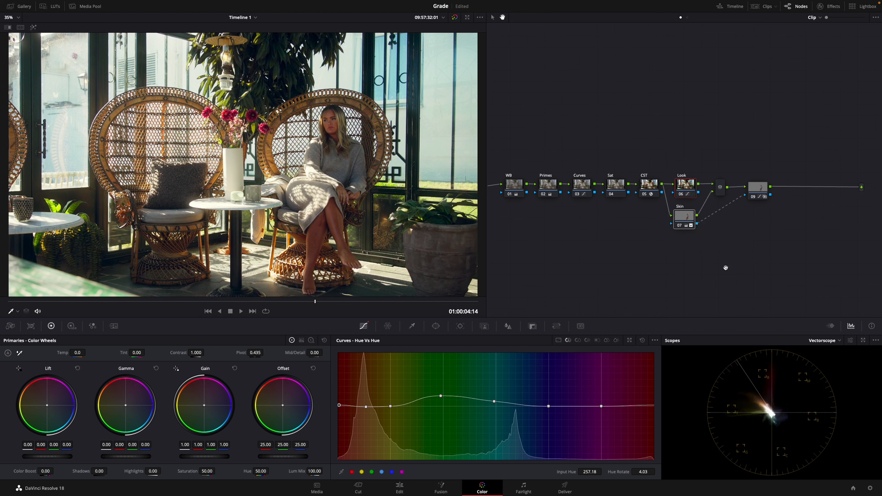
{"action": "key", "text": "ctrl+d"}
{"action": "key", "text": "ctrl+d"}
{"action": "key", "text": "ctrl+d"}
{"action": "key", "text": "ctrl+d"}
Add a new serial node after node 09.
{"action": "left_click", "coordinate": [683, 218]}
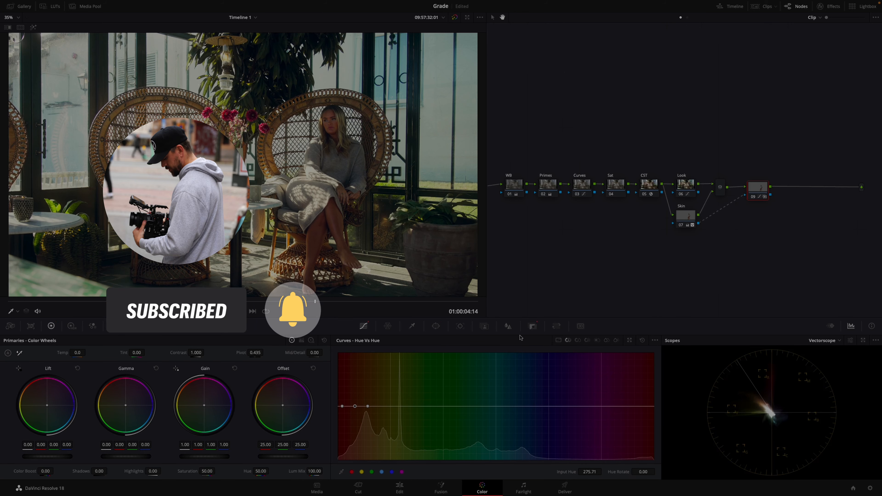
{"action": "key", "text": "alt+s"}
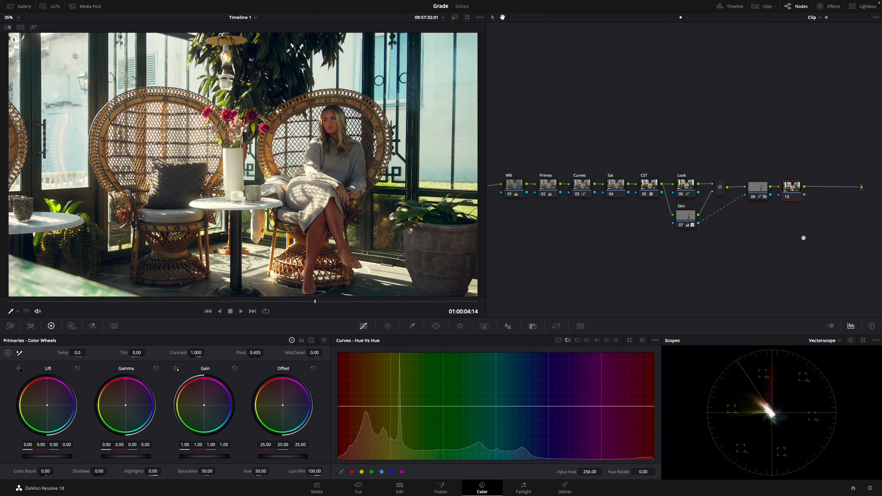
Add an inverted, tilted elliptical window around the seated woman on node 10, with rotation 6.90 and softness 12.38.
{"action": "key", "text": "w"}
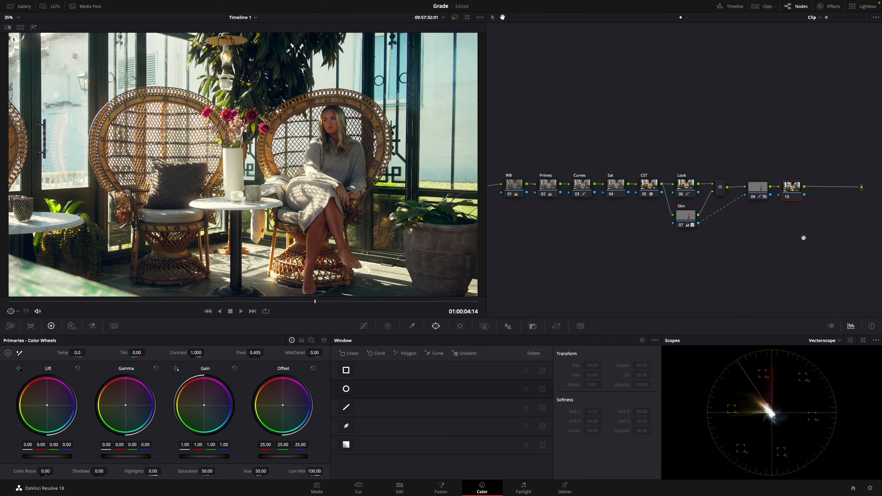
{"action": "key", "text": "alt+c"}
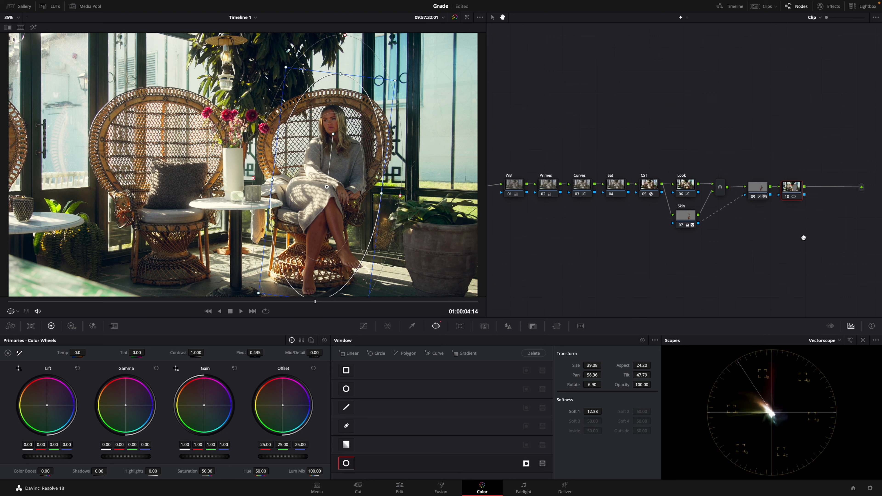
Link the custom curve channels on node 10 and pull the shadows and midtones down to darken the area around the woman.
{"action": "key", "text": "c"}
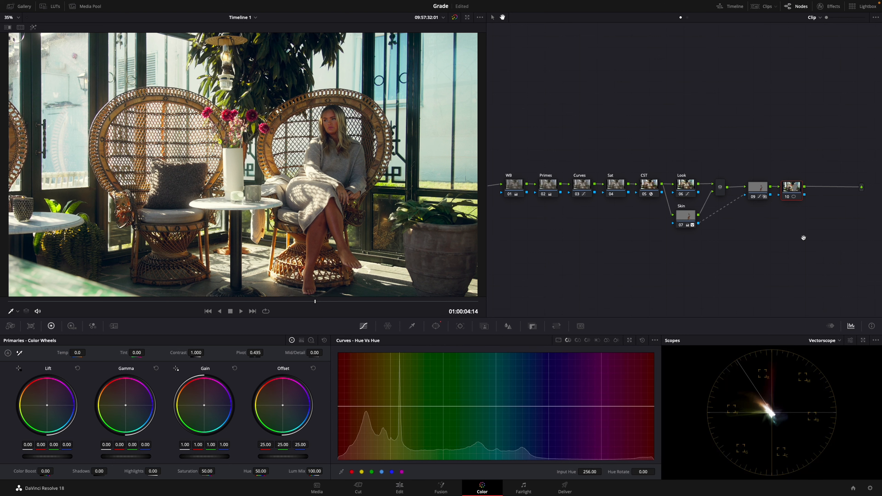
{"action": "key", "text": "c"}
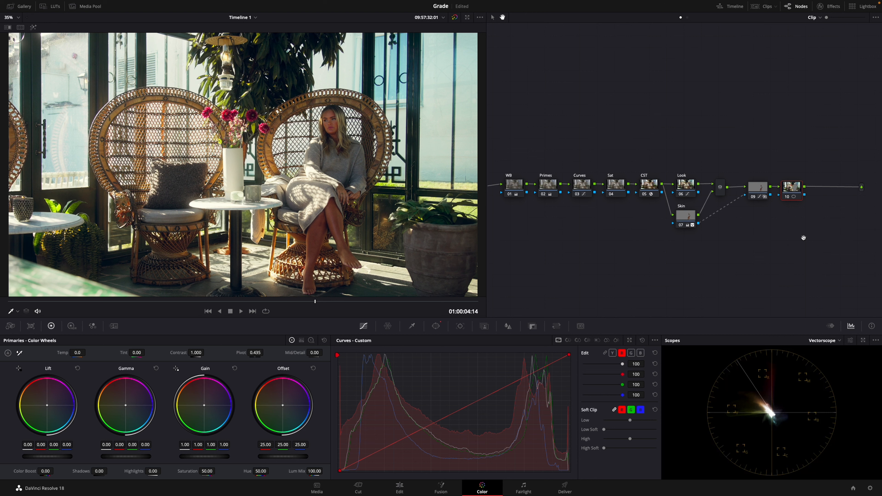
{"action": "left_click", "coordinate": [605, 353]}
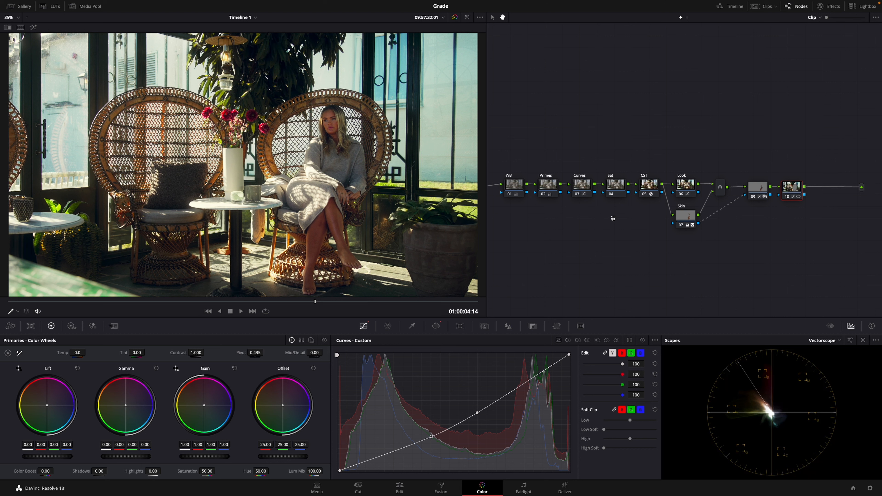
Add a parallel node to node 10 and copy node 10's grade and window onto it.
{"action": "key", "text": "alt+p"}
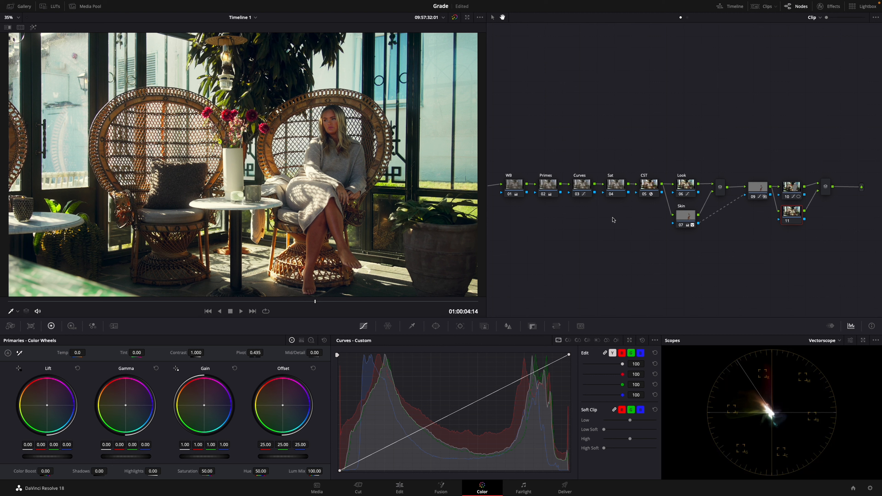
{"action": "key", "text": "alt+shift+w"}
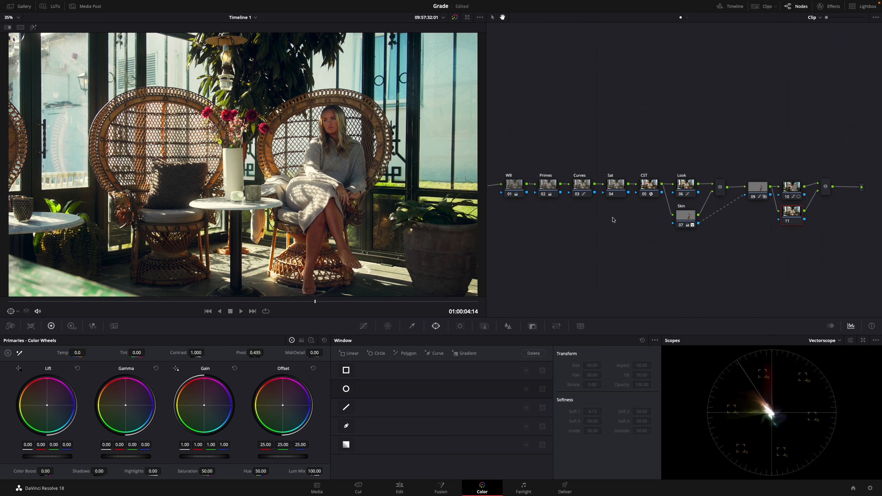
{"action": "left_click", "coordinate": [792, 191]}
{"action": "right_click", "coordinate": [792, 192]}
{"action": "left_click", "coordinate": [793, 192]}
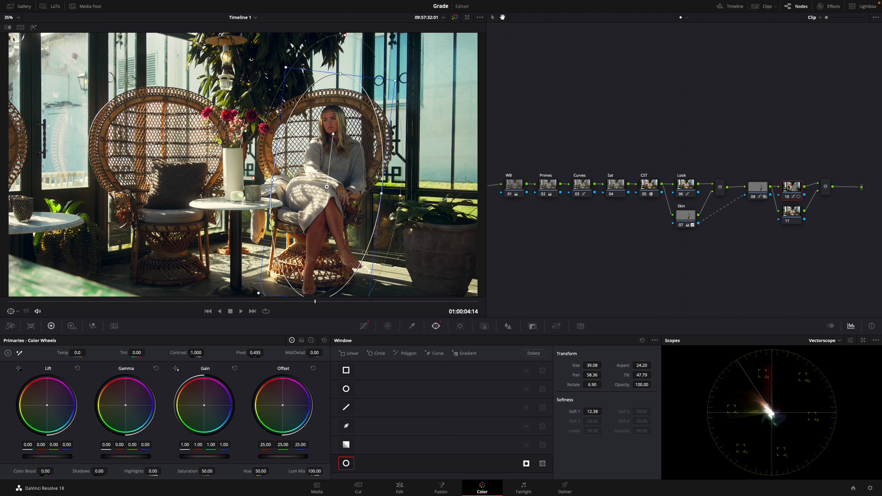
{"action": "left_click", "coordinate": [794, 215]}
{"action": "key", "text": "ctrl+v"}
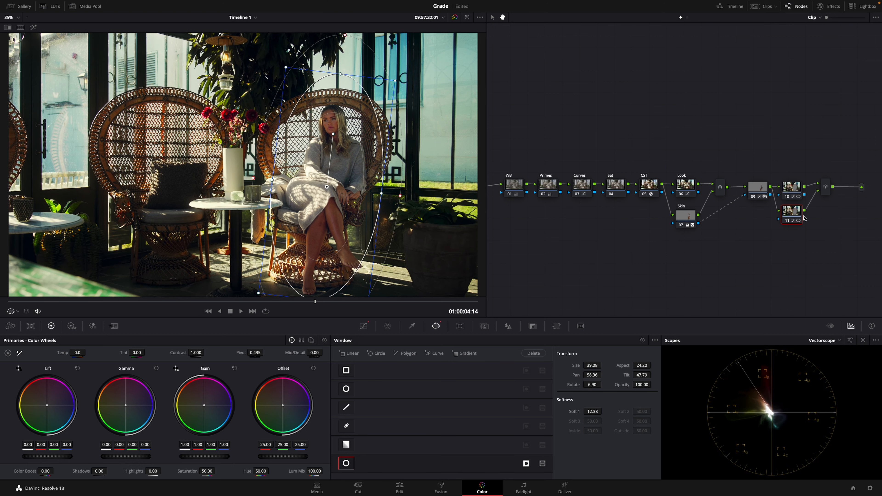
Invert node 11's window to affect only the woman, and replace its custom curve with one that lifts the midtones and highlights.
{"action": "left_click", "coordinate": [366, 327]}
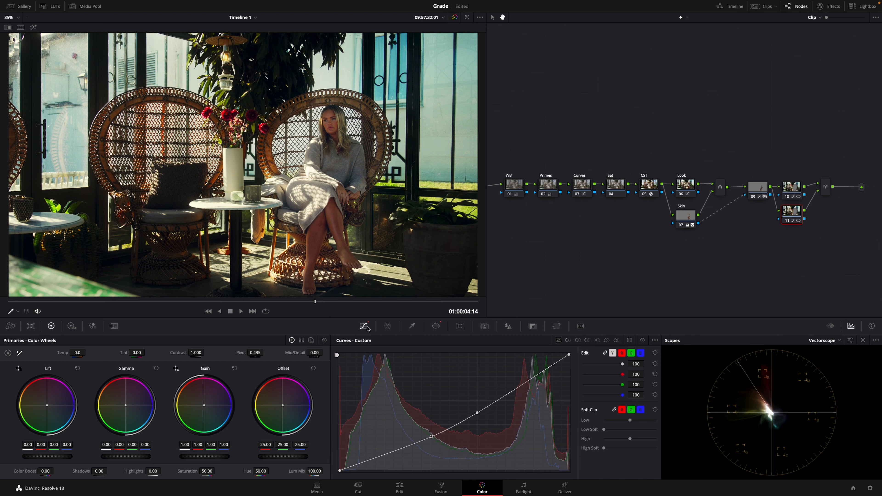
{"action": "left_click", "coordinate": [642, 342]}
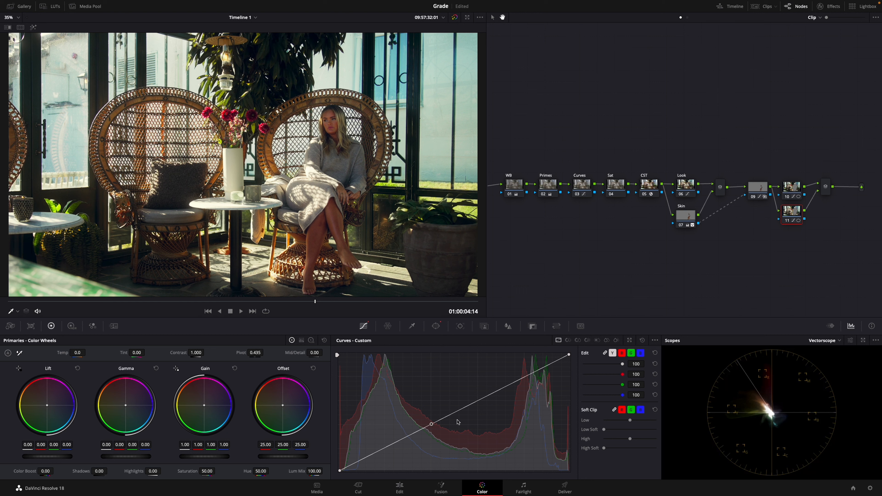
{"action": "left_click", "coordinate": [435, 326]}
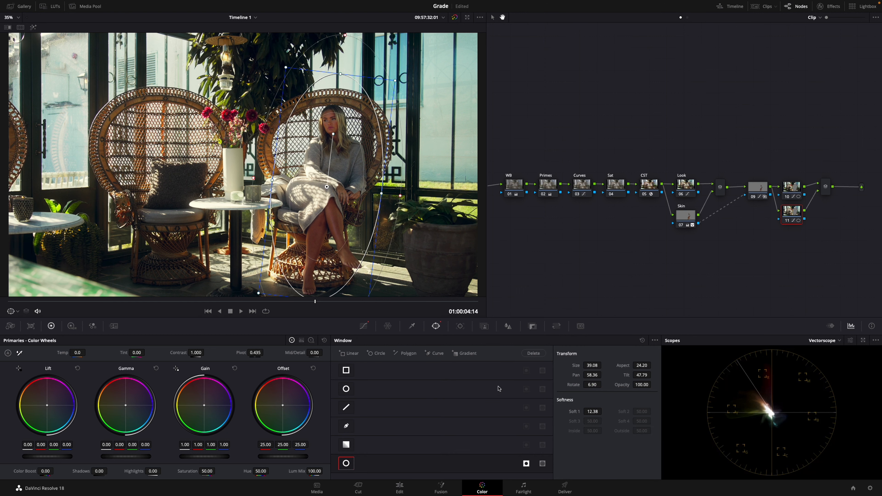
{"action": "left_click", "coordinate": [526, 465]}
{"action": "left_click", "coordinate": [363, 326]}
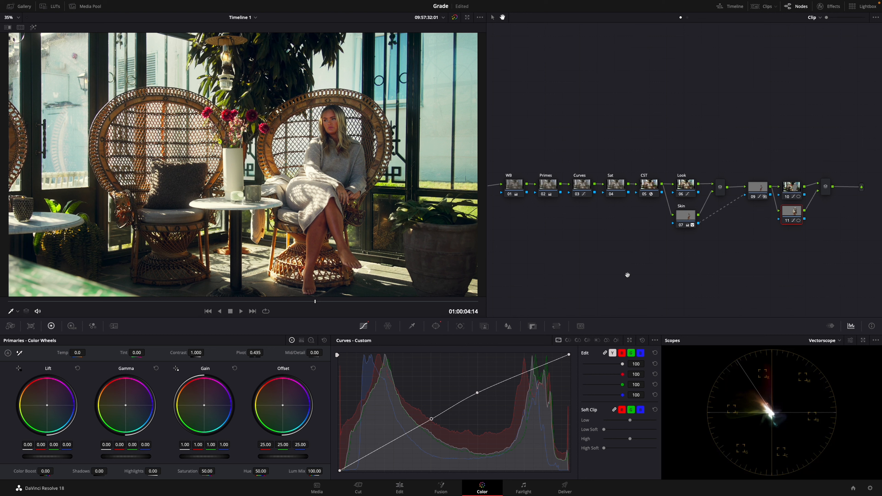
Compare the image with nodes 10 and 11 both disabled and enabled.
{"action": "key", "text": "super+d"}
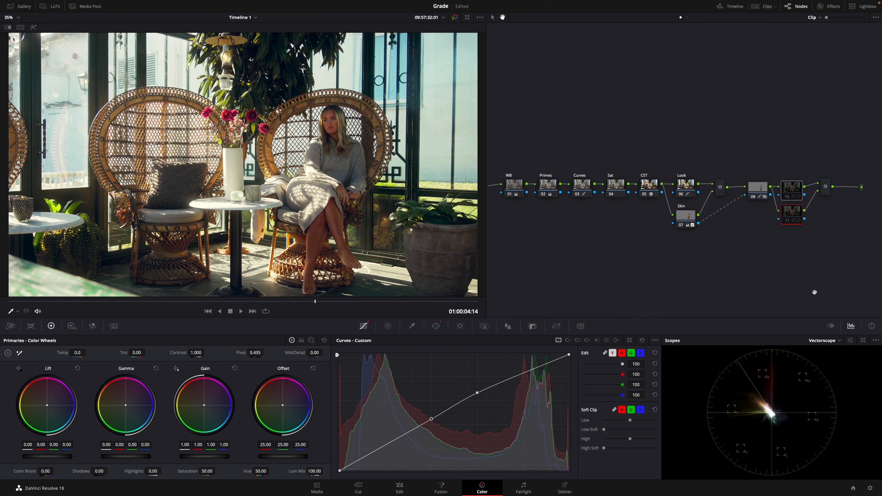
{"action": "key", "text": "super+d"}
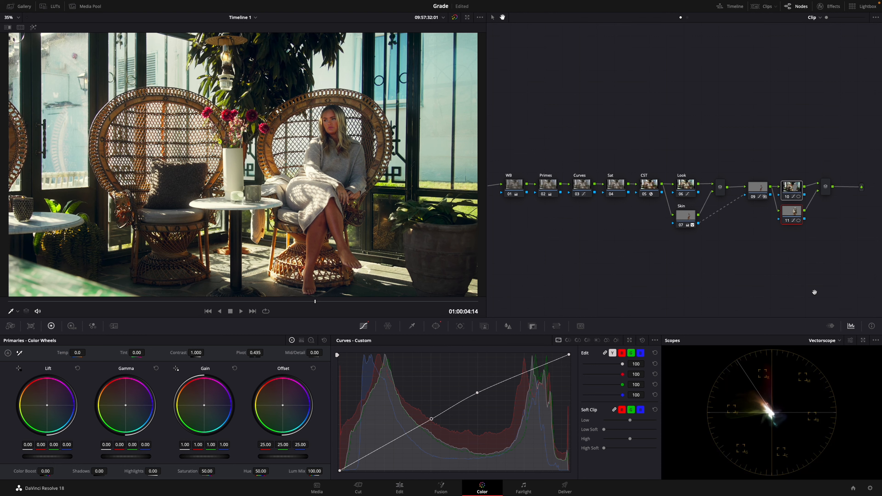
{"action": "key", "text": "super+d"}
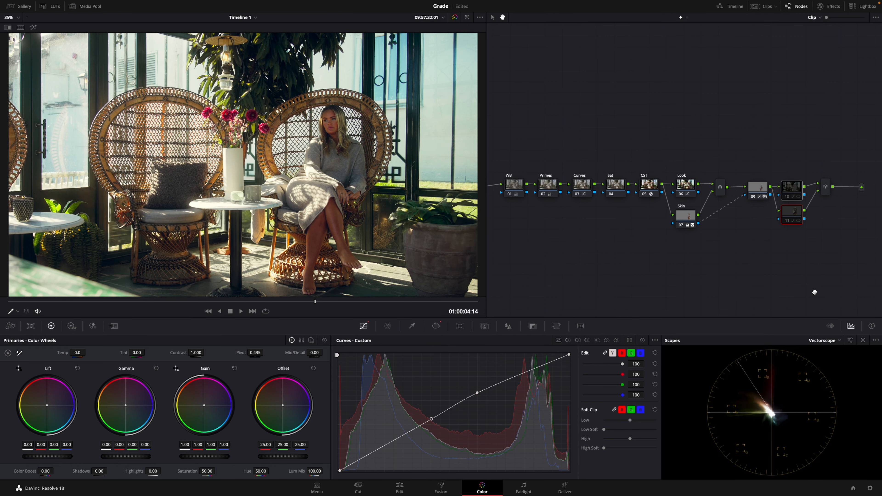
{"action": "key", "text": "super+d"}
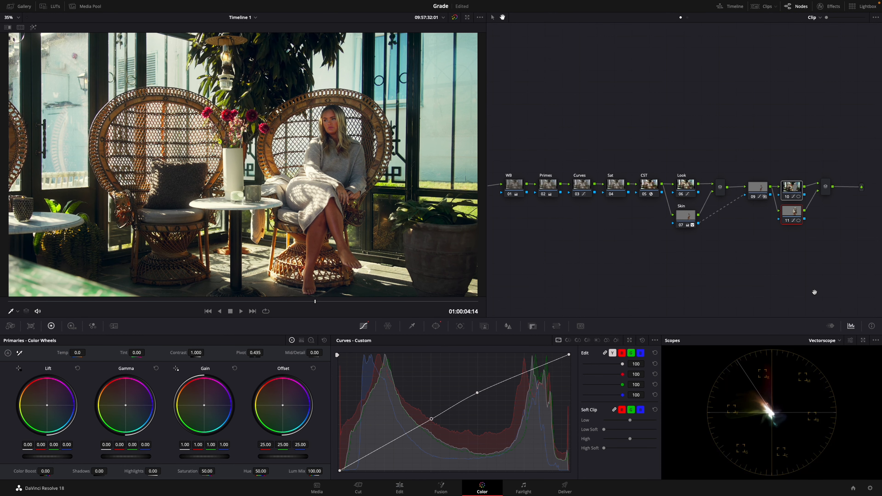
Compare the image with only node 11 disabled and enabled.
{"action": "left_click", "coordinate": [781, 237]}
{"action": "key", "text": "super+d"}
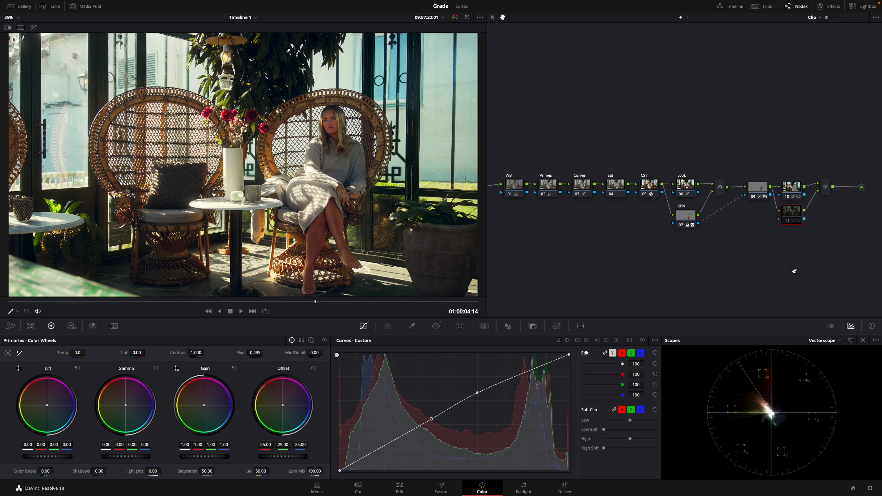
{"action": "key", "text": "super+d"}
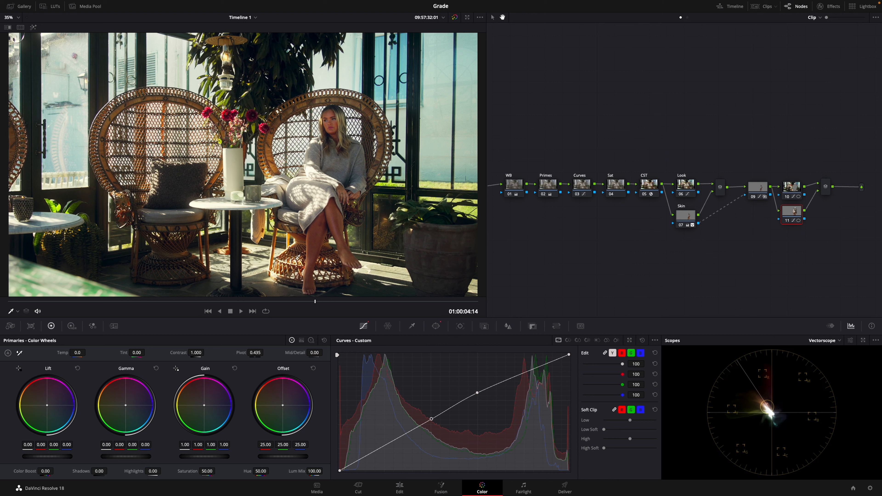
{"action": "key", "text": "super+d"}
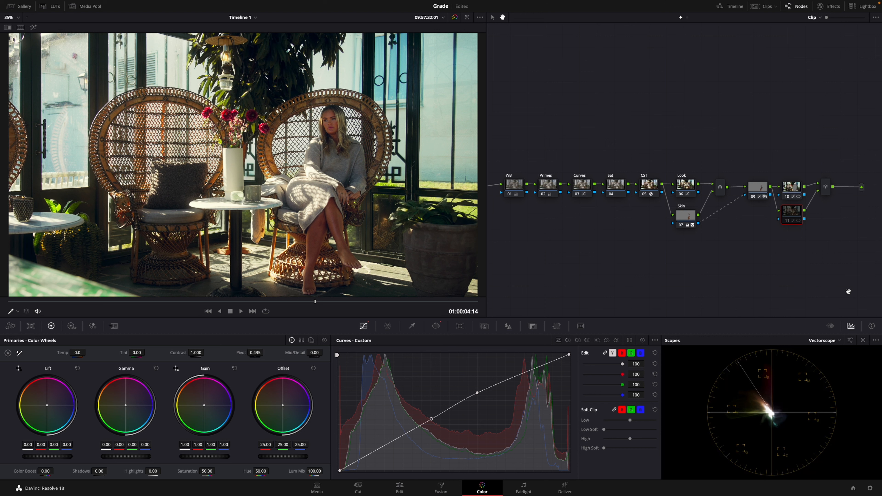
{"action": "key", "text": "super+d"}
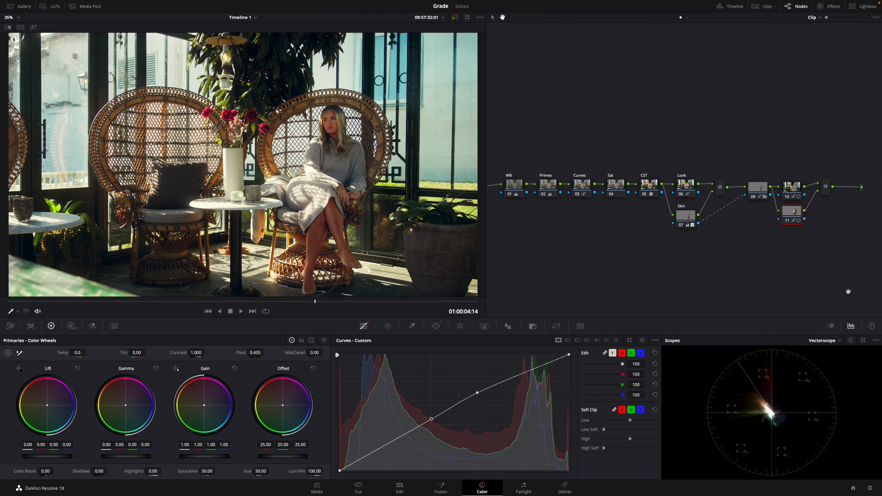
Add a serial node after the parallel mixer of nodes 10 and 11 and place it below the Skin node.
{"action": "left_click", "coordinate": [826, 191]}
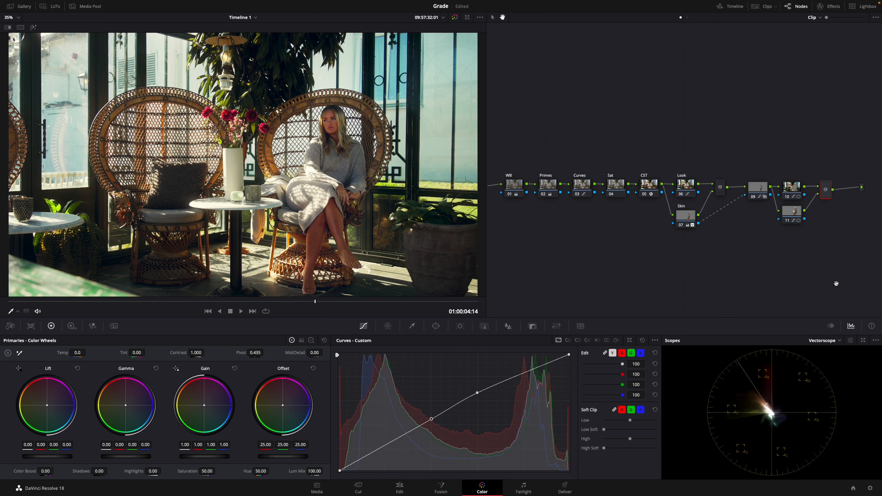
{"action": "key", "text": "alt+s"}
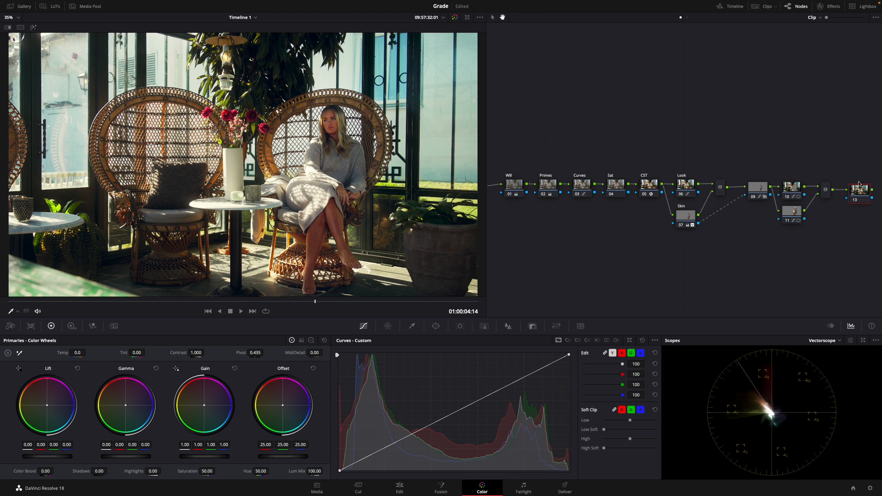
{"action": "left_click_drag", "start_coordinate": [864, 195], "coordinate": [676, 267]}
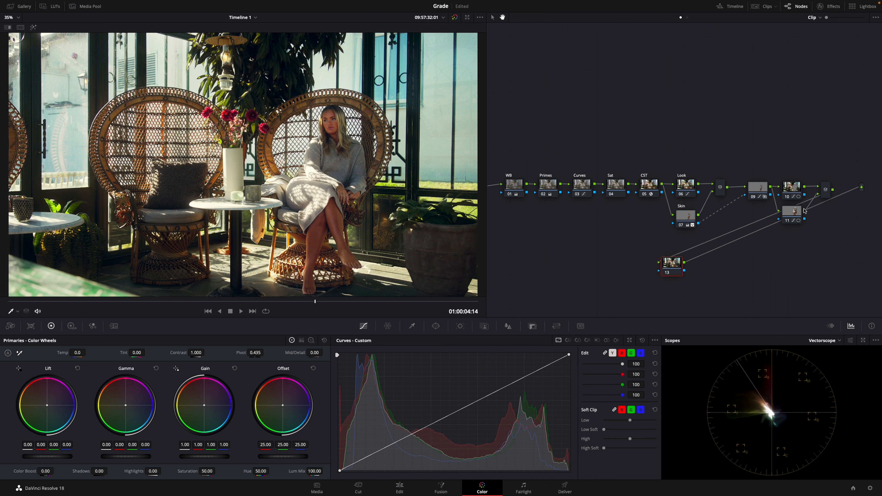
{"action": "left_click", "coordinate": [862, 188]}
{"action": "left_click", "coordinate": [861, 186]}
{"action": "left_click_drag", "start_coordinate": [520, 147], "coordinate": [587, 149]}
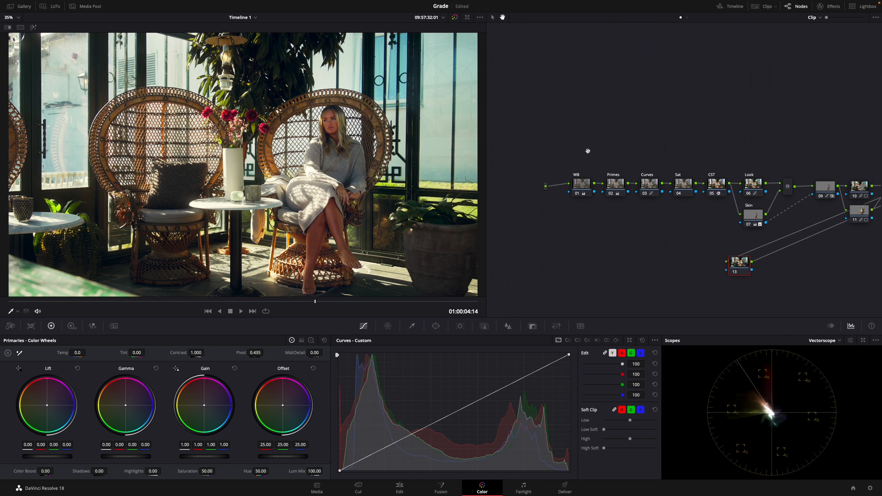
{"action": "left_click_drag", "start_coordinate": [665, 135], "coordinate": [592, 127]}
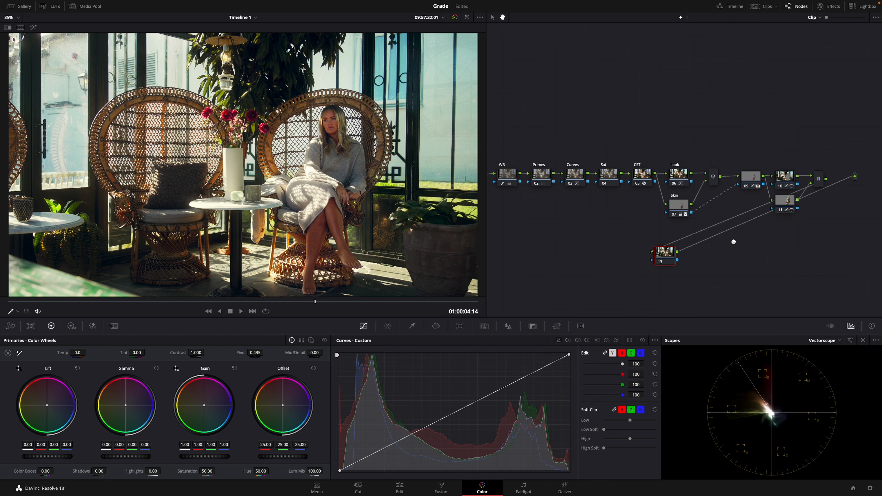
{"action": "key", "text": "ctrl+z"}
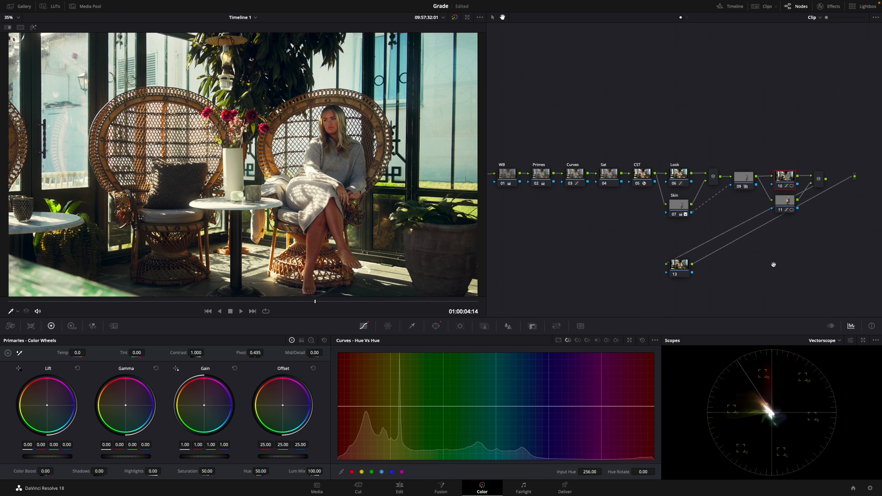
Label node 09 "Skin check" and tidy the spacing of it, the mixer and the Skin node.
{"action": "left_click", "coordinate": [745, 181]}
{"action": "type", "text": "heck"}
{"action": "left_click", "coordinate": [677, 209]}
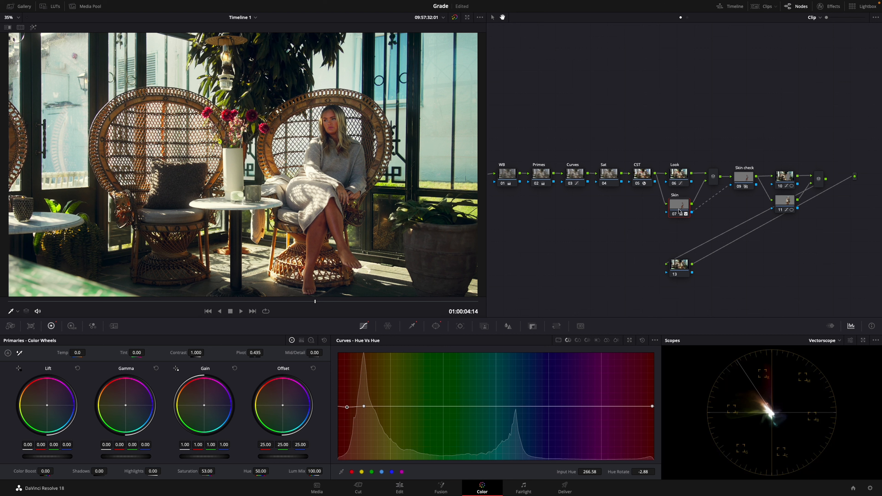
{"action": "left_click_drag", "start_coordinate": [742, 176], "coordinate": [746, 178]}
{"action": "left_click", "coordinate": [714, 176]}
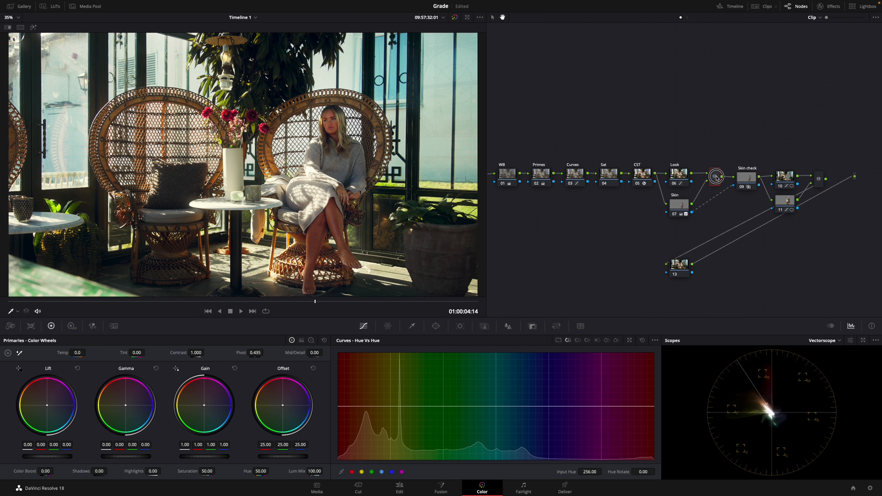
{"action": "left_click", "coordinate": [680, 178]}
{"action": "left_click", "coordinate": [683, 208]}
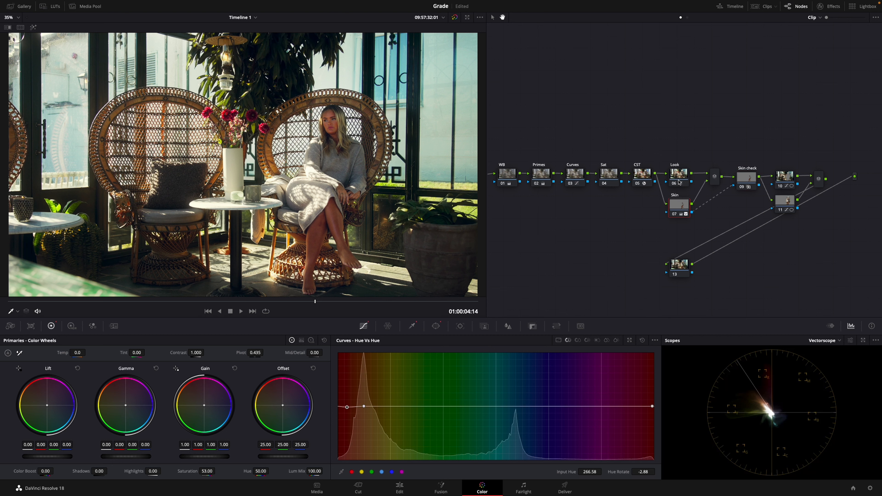
{"action": "left_click_drag", "start_coordinate": [683, 210], "coordinate": [684, 209]}
{"action": "left_click", "coordinate": [747, 177]}
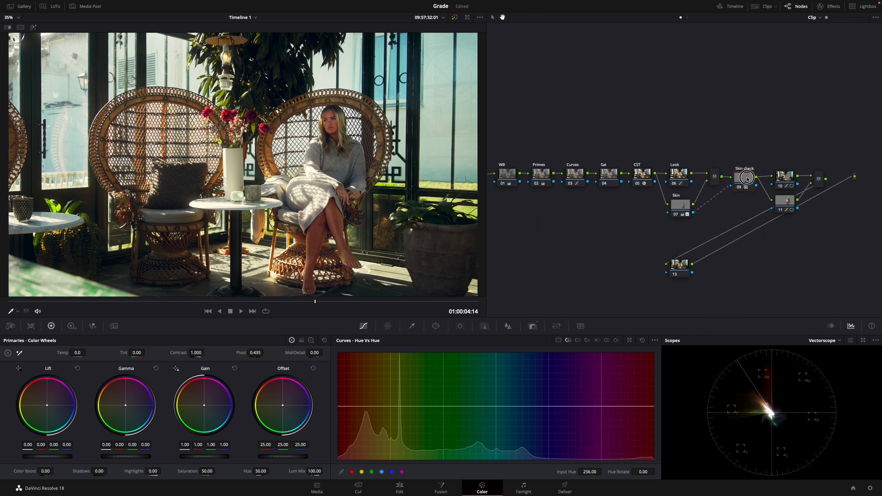
Label node 10 "Keylight", node 11 "Keylight 2" and node 13 "Glow".
{"action": "left_click", "coordinate": [782, 178]}
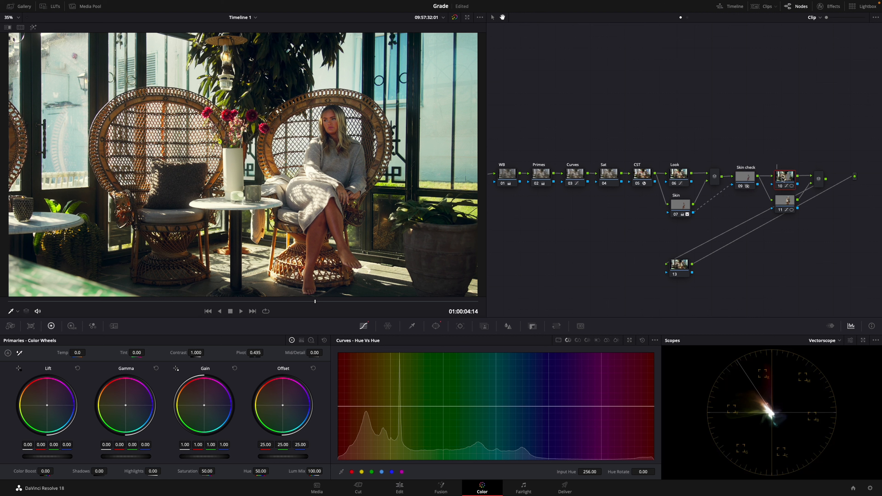
{"action": "type", "text": "Keylight"}
{"action": "left_click", "coordinate": [784, 204]}
{"action": "type", "text": "Keylight 2"}
{"action": "key", "text": "Return"}
{"action": "left_click_drag", "start_coordinate": [681, 270], "coordinate": [691, 272]}
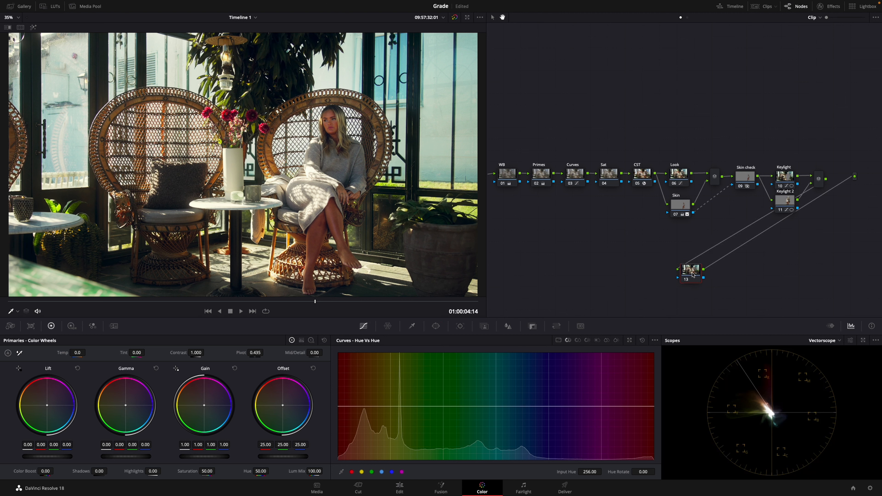
{"action": "type", "text": "Glow"}
Open the effects library and limit it to the favorite effects.
{"action": "left_click", "coordinate": [828, 6]}
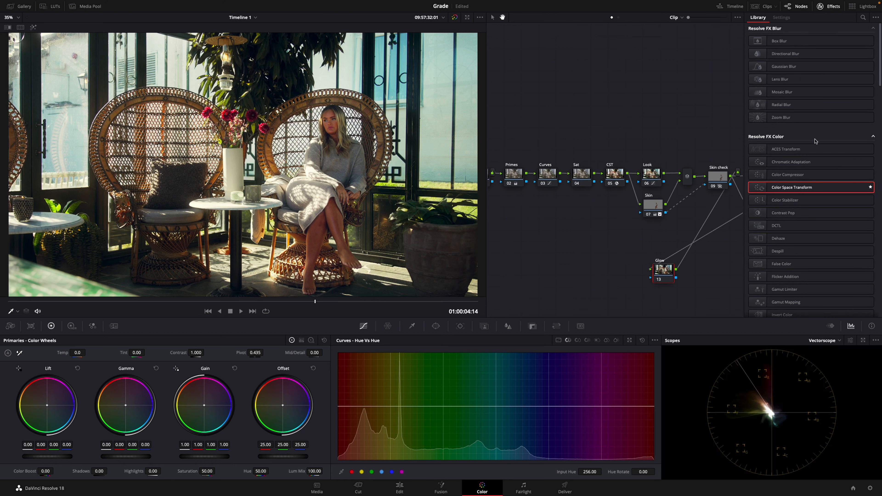
{"action": "left_click", "coordinate": [875, 18]}
{"action": "left_click", "coordinate": [858, 34]}
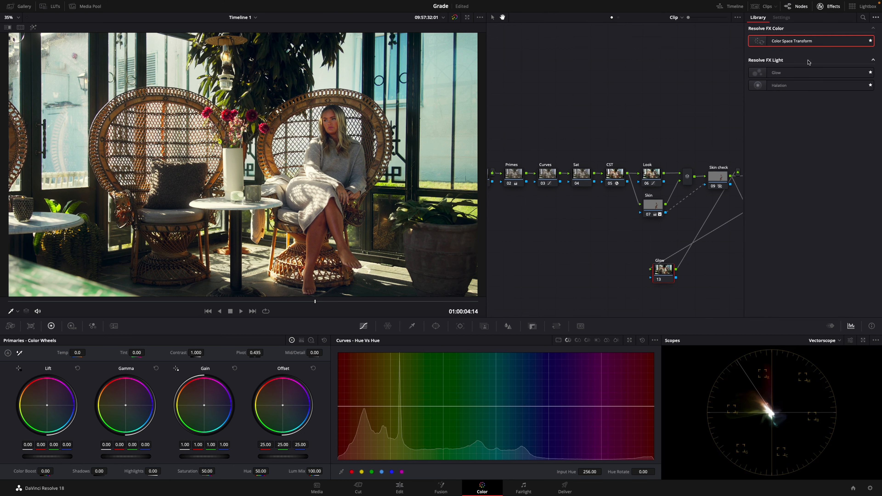
Apply the Glow effect to node 13 and set its composite type to Softlight.
{"action": "left_click_drag", "start_coordinate": [799, 73], "coordinate": [663, 270]}
{"action": "left_click", "coordinate": [808, 182]}
{"action": "left_click", "coordinate": [803, 252]}
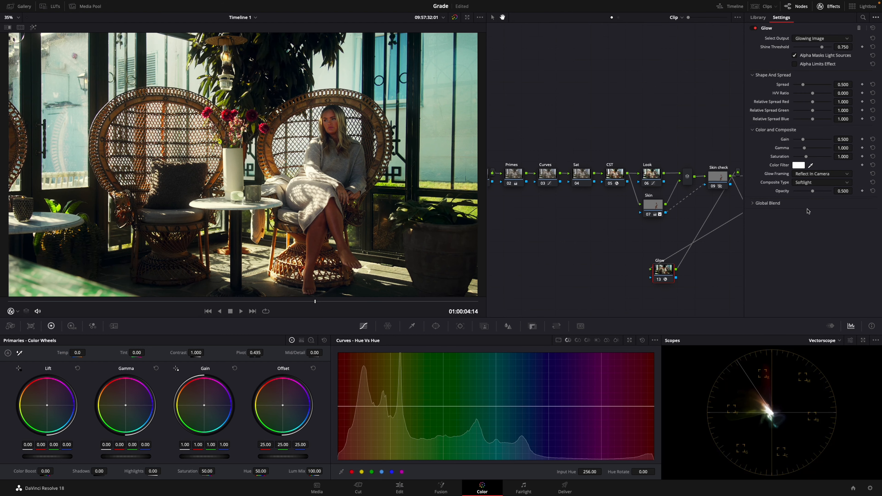
Set the glow's shine threshold to 0.376 and its opacity to 0.275.
{"action": "left_click", "coordinate": [813, 191]}
{"action": "mouse_move", "coordinate": [814, 193]}
{"action": "left_mouse_down"}
{"action": "mouse_move", "coordinate": [785, 193]}
{"action": "mouse_move", "coordinate": [800, 193]}
{"action": "left_mouse_up"}
{"action": "left_click_drag", "start_coordinate": [822, 48], "coordinate": [808, 50]}
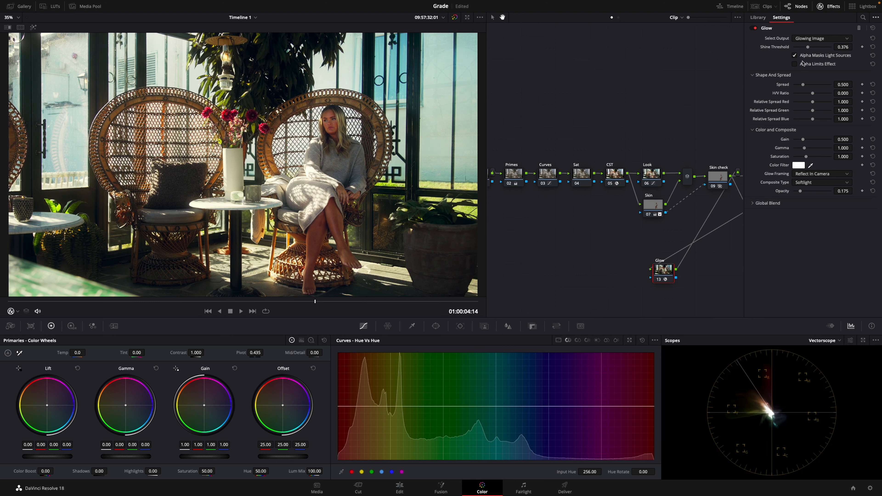
{"action": "left_click_drag", "start_coordinate": [800, 192], "coordinate": [797, 194]}
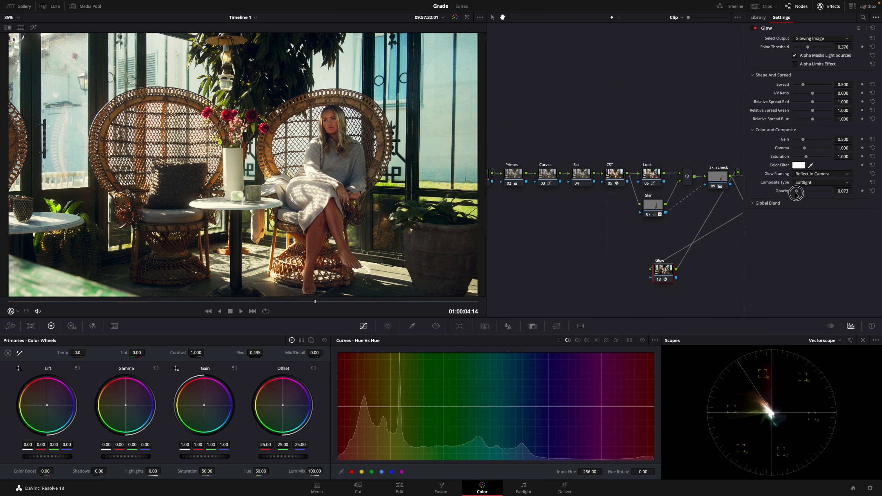
{"action": "left_click_drag", "start_coordinate": [797, 194], "coordinate": [804, 193]}
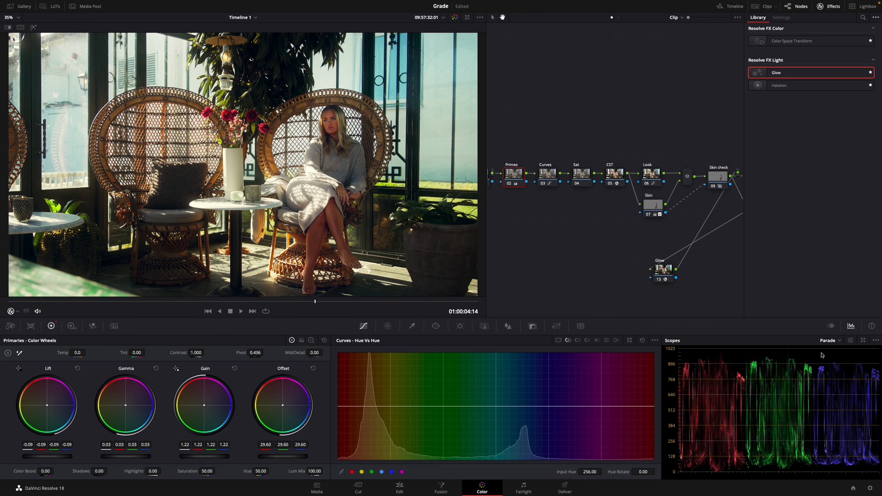
Switch the scopes to Parade and compare the image with the Glow node on and off.
{"action": "left_click", "coordinate": [830, 340]}
{"action": "left_click", "coordinate": [829, 348]}
{"action": "left_click", "coordinate": [660, 272]}
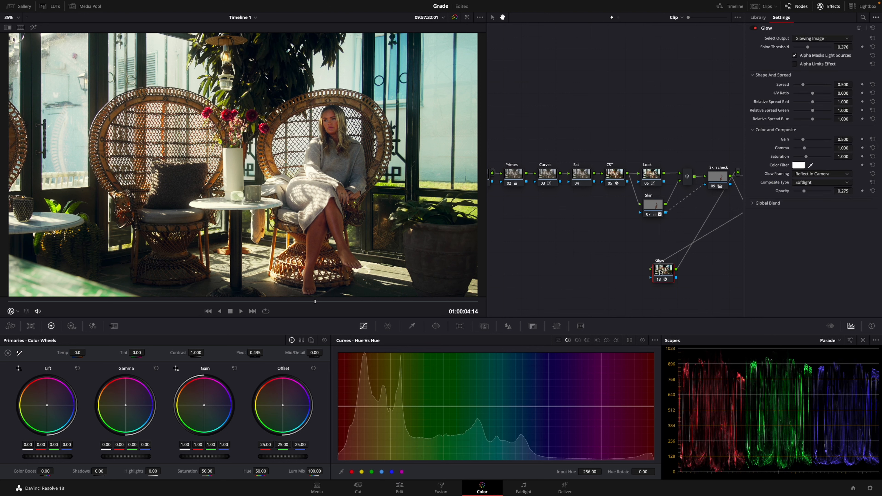
{"action": "key", "text": "super+d"}
{"action": "key", "text": "super+d"}
{"action": "key", "text": "super+d"}
{"action": "key", "text": "super+d"}
{"action": "key", "text": "super+d"}
{"action": "key", "text": "super+d"}
Set the Primes node to lift -0.07, gamma 0.02, gain 1.19 and offset 30.38, and compare the Glow node on and off.
{"action": "left_click", "coordinate": [517, 176]}
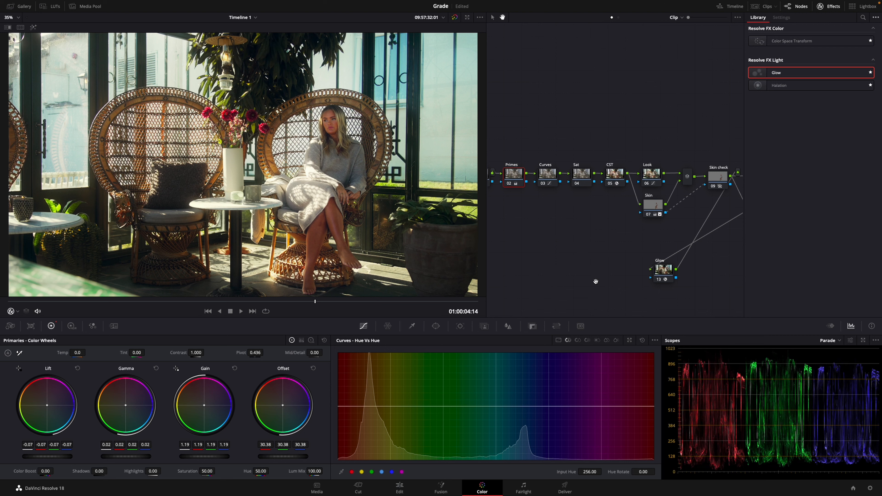
{"action": "left_click", "coordinate": [659, 269]}
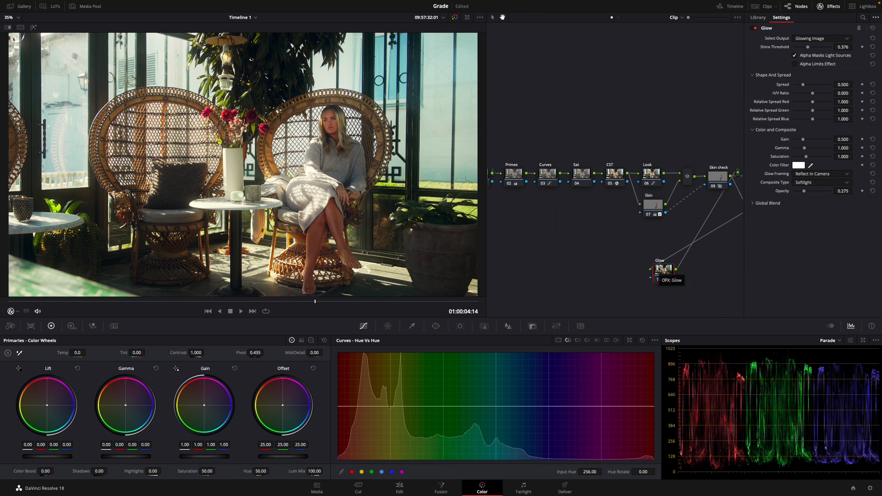
{"action": "key", "text": "ctrl+d"}
{"action": "key", "text": "ctrl+d"}
{"action": "key", "text": "ctrl+d"}
{"action": "key", "text": "ctrl+d"}
{"action": "key", "text": "ctrl+d"}
{"action": "key", "text": "ctrl+d"}
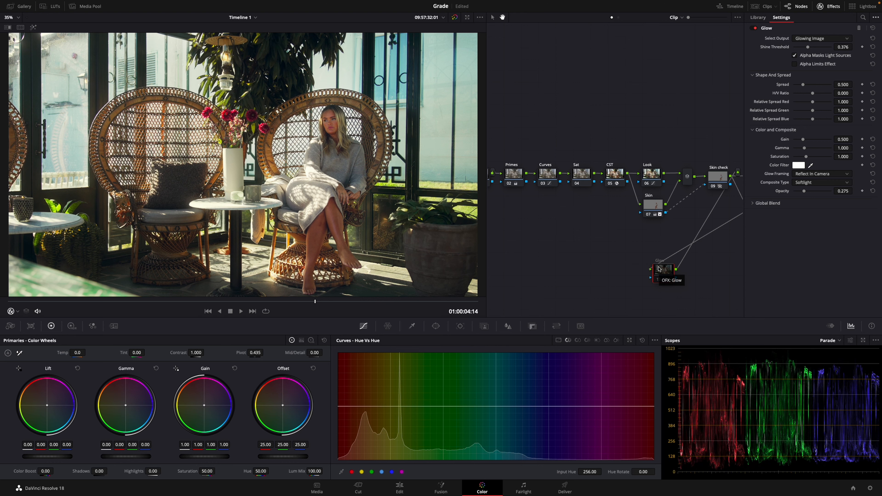
{"action": "key", "text": "ctrl+d"}
{"action": "key", "text": "ctrl+d"}
{"action": "key", "text": "ctrl+d"}
{"action": "key", "text": "ctrl+d"}
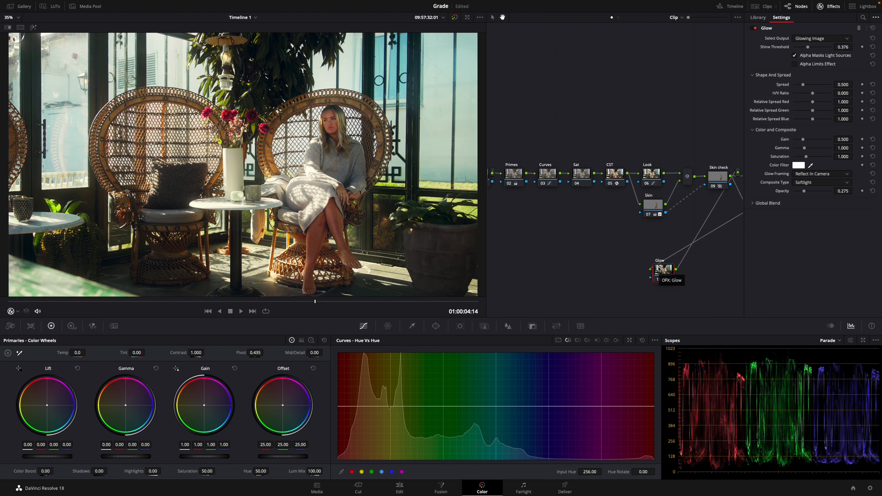
{"action": "key", "text": "ctrl+d"}
{"action": "key", "text": "ctrl+d"}
Show the Curves node's custom curve and compare the image with that node on and off.
{"action": "left_click", "coordinate": [549, 175]}
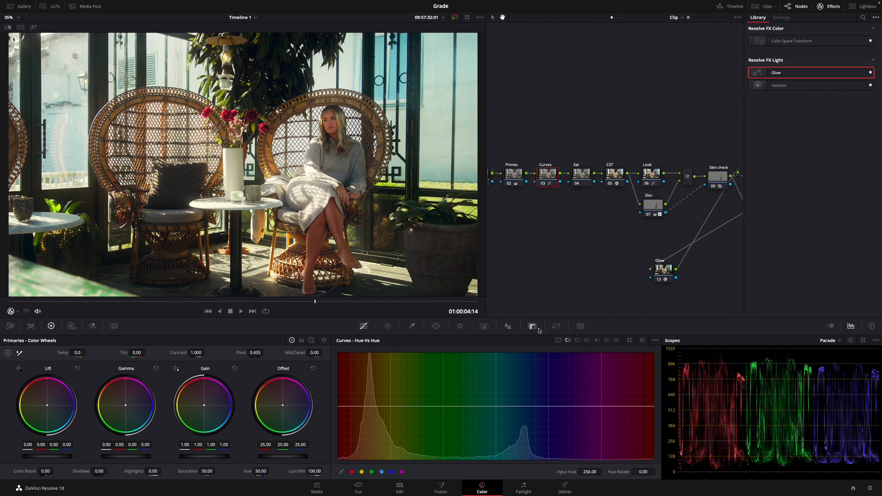
{"action": "left_click", "coordinate": [560, 341]}
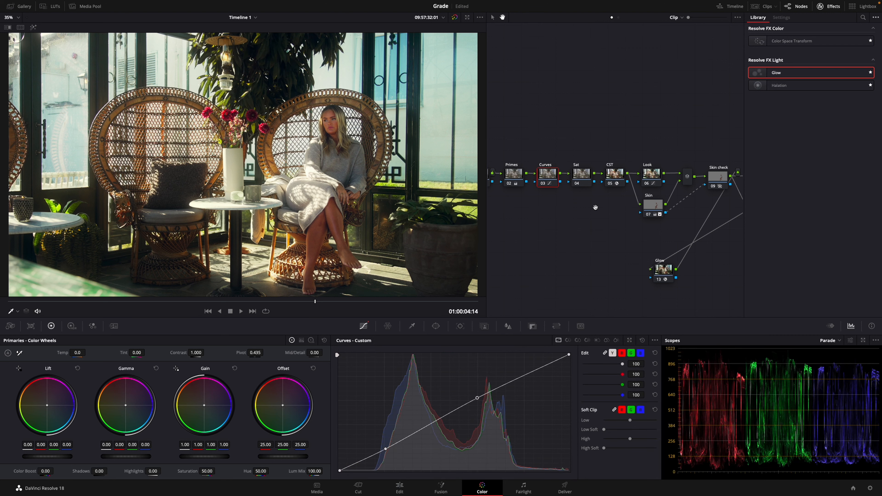
{"action": "key", "text": "ctrl+d"}
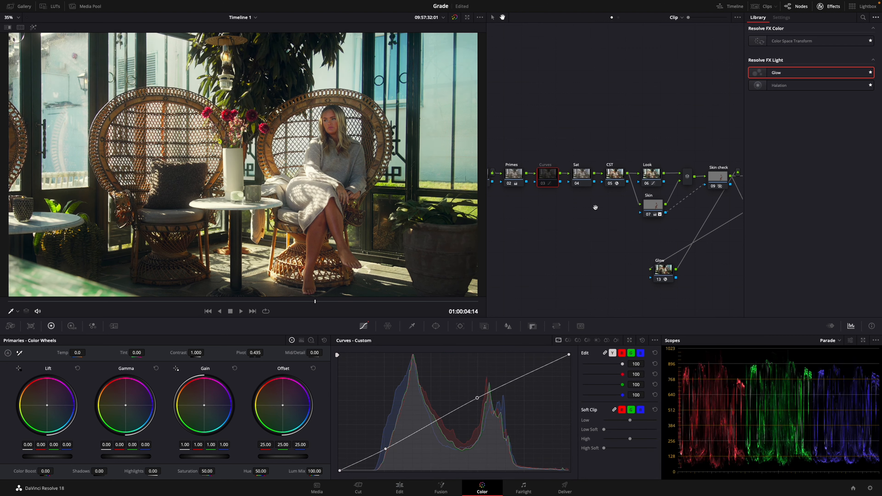
{"action": "key", "text": "ctrl+d"}
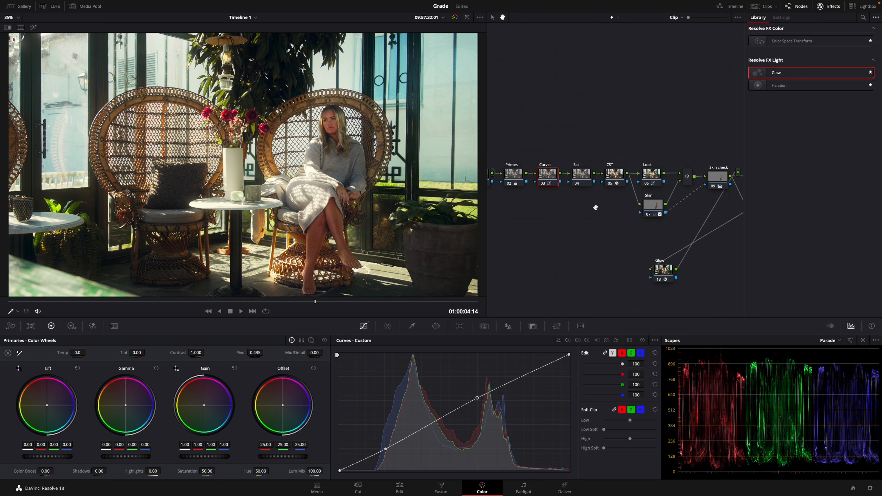
{"action": "key", "text": "super+d"}
{"action": "key", "text": "super+d"}
{"action": "key", "text": "super+d"}
{"action": "key", "text": "super+d"}
{"action": "key", "text": "super+d"}
{"action": "key", "text": "super+d"}
Add two serial nodes after the Glow node and label them "Sharpen" and "Film grain".
{"action": "left_click_drag", "start_coordinate": [537, 118], "coordinate": [553, 111]}
{"action": "left_click", "coordinate": [830, 7]}
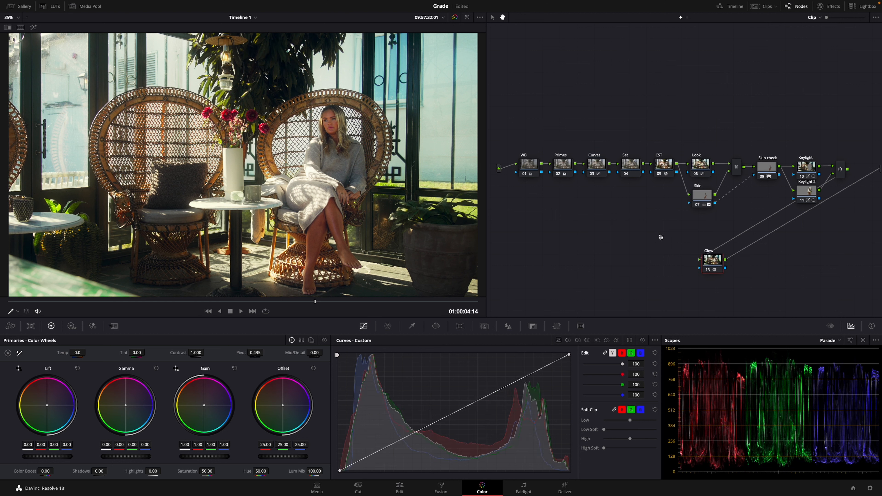
{"action": "key", "text": "alt+s"}
{"action": "key", "text": "alt+s"}
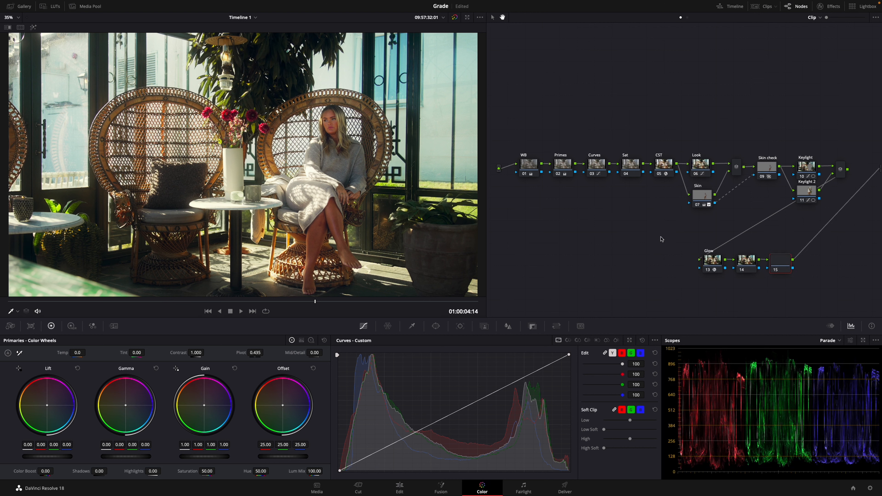
{"action": "left_click", "coordinate": [746, 258]}
{"action": "left_click", "coordinate": [786, 267]}
{"action": "left_click", "coordinate": [750, 266]}
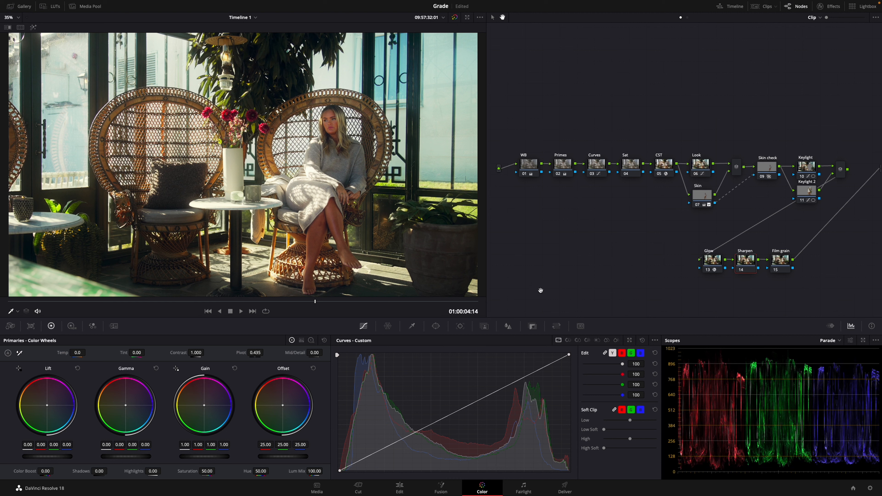
Search the full effects library for "sharp" and apply the Sharpen effect to the Sharpen node.
{"action": "left_click", "coordinate": [510, 325]}
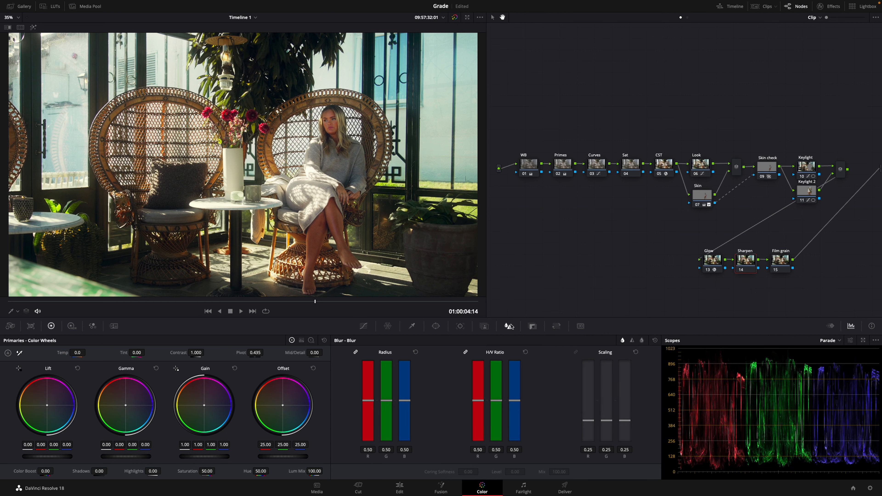
{"action": "left_click", "coordinate": [631, 340]}
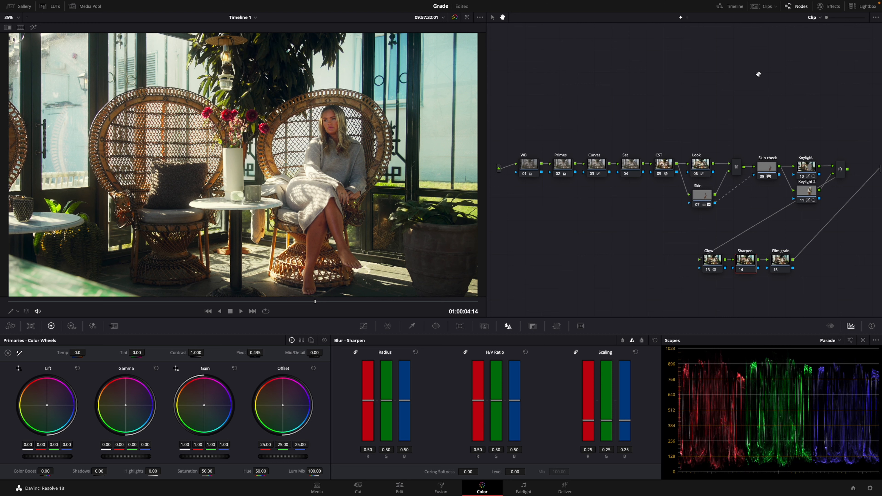
{"action": "left_click", "coordinate": [821, 7]}
{"action": "left_click", "coordinate": [875, 17]}
{"action": "left_click", "coordinate": [844, 33]}
{"action": "left_click", "coordinate": [862, 17]}
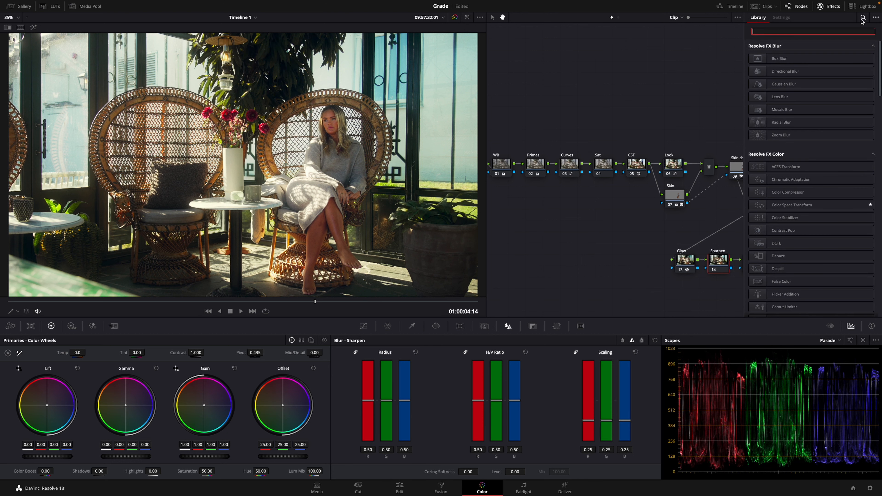
{"action": "type", "text": "sharp"}
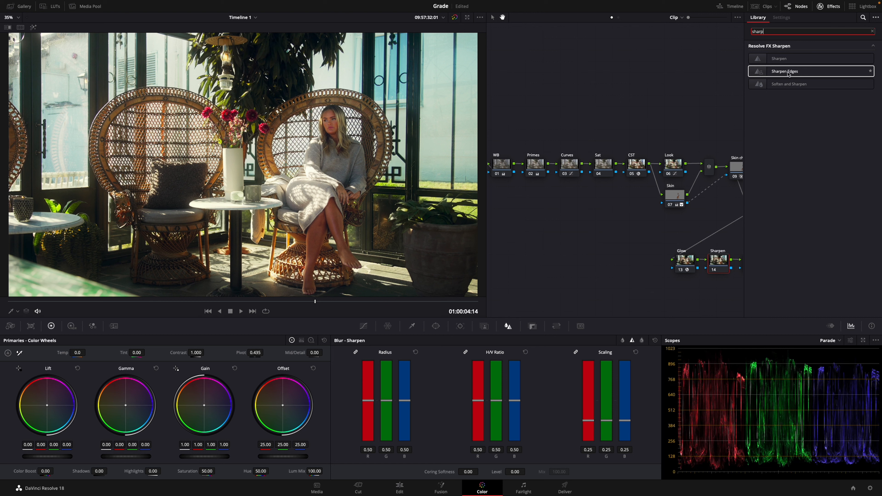
{"action": "left_click_drag", "start_coordinate": [769, 59], "coordinate": [718, 259]}
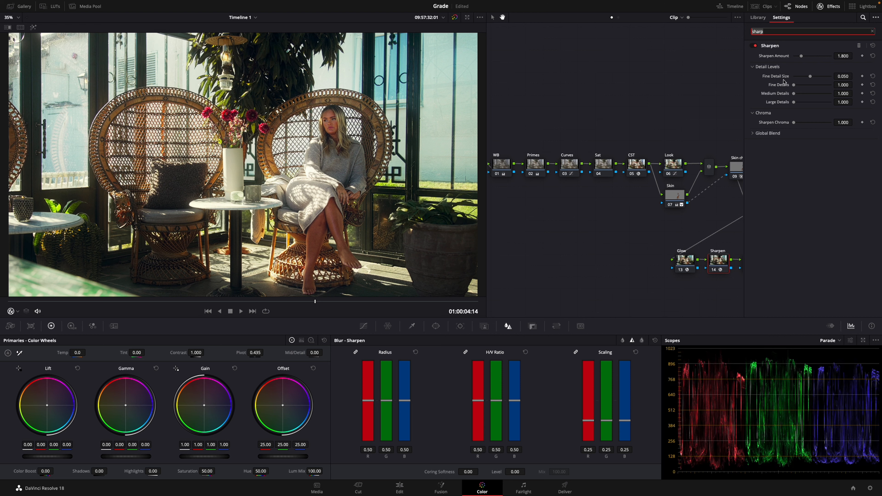
Set the Sharpen node's color space to Lab (CIE).
{"action": "right_click", "coordinate": [721, 264]}
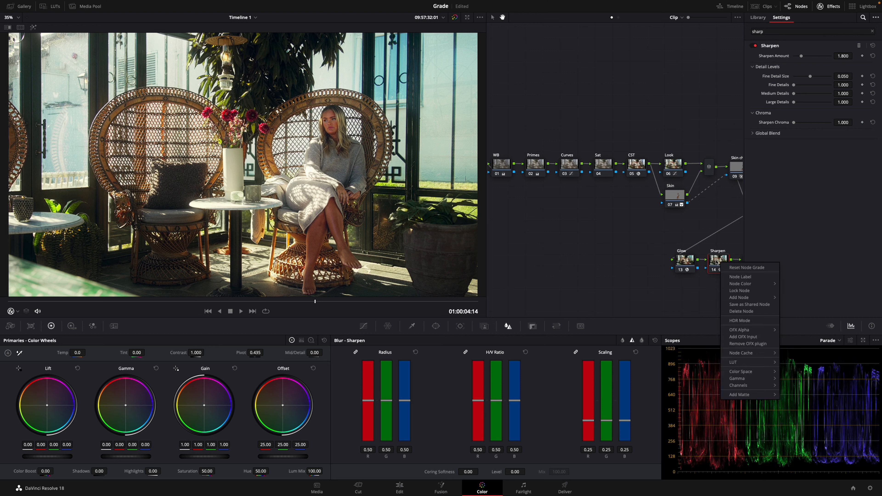
{"action": "mouse_move", "coordinate": [747, 374]}
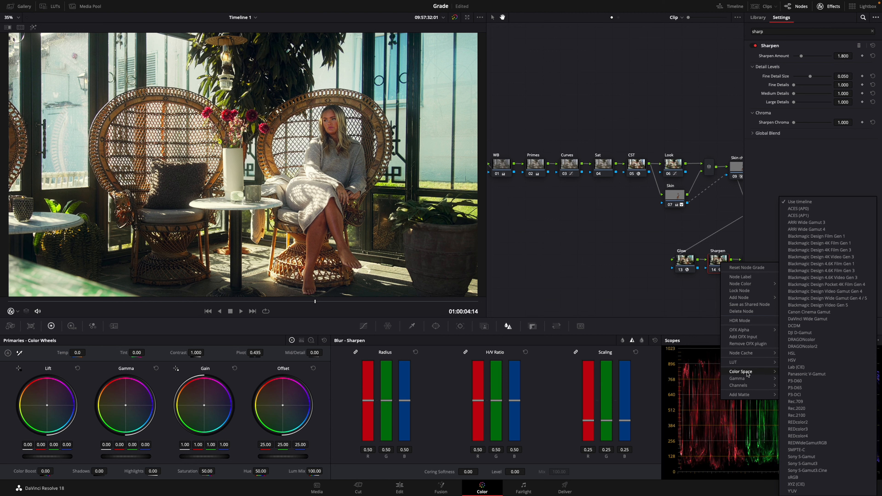
{"action": "left_click", "coordinate": [806, 369]}
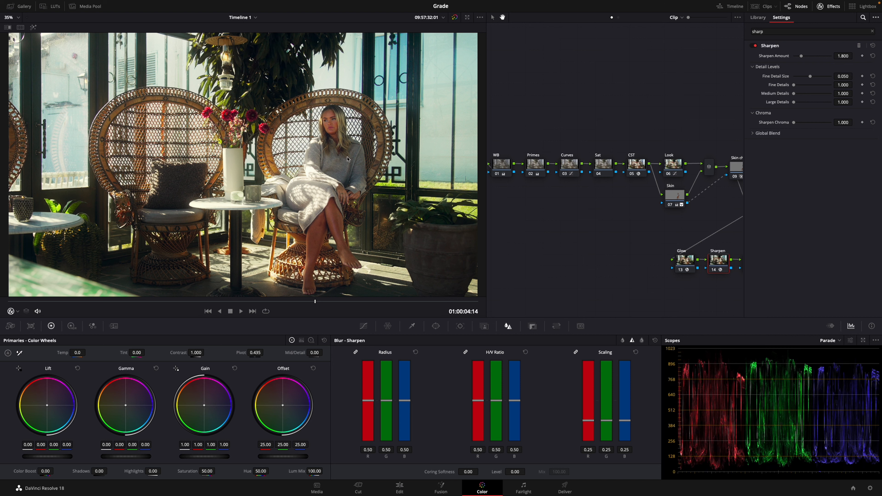
Compare the image with the Sharpen node on and off, and inspect its detail in the enlarged viewer.
{"action": "key", "text": "ctrl+d"}
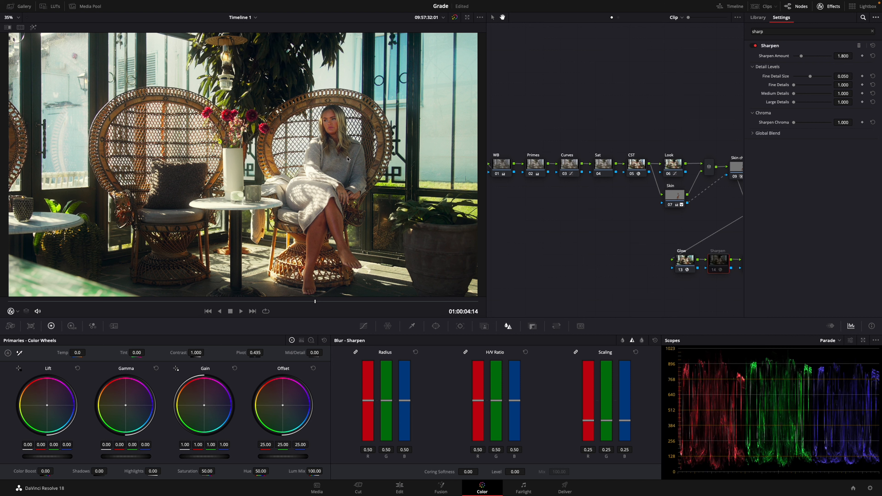
{"action": "key", "text": "ctrl+d"}
{"action": "key", "text": "alt+f"}
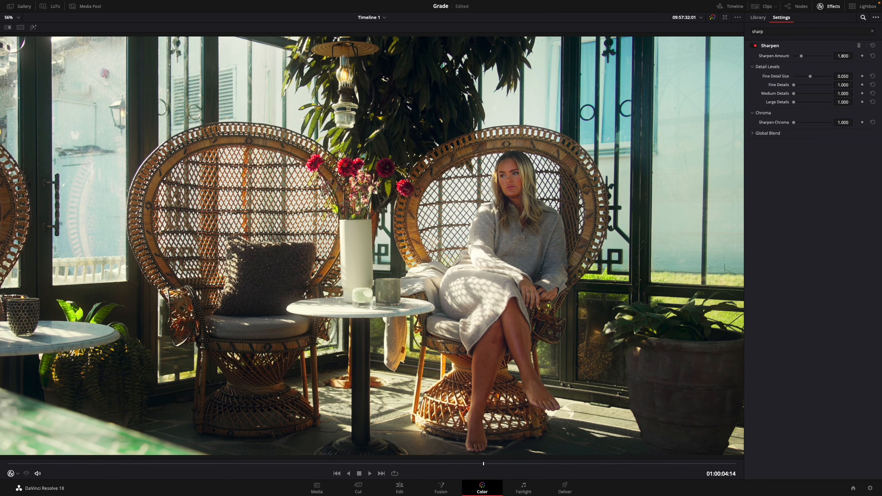
{"action": "scroll", "coordinate": [519, 195], "scroll_direction": "up", "scroll_amount": 5}
{"action": "scroll", "coordinate": [544, 182], "scroll_direction": "down", "scroll_amount": 5}
{"action": "scroll", "coordinate": [544, 182], "scroll_direction": "up", "scroll_amount": 5}
{"action": "scroll", "coordinate": [417, 146], "scroll_direction": "down", "scroll_amount": 5}
{"action": "scroll", "coordinate": [349, 124], "scroll_direction": "up", "scroll_amount": 5}
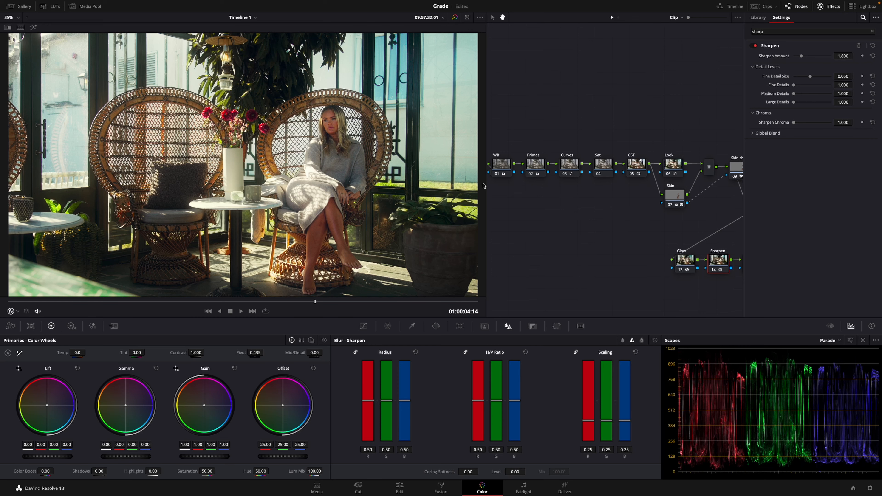
Review the node tree and check the color space assigned to the Sharpen node.
{"action": "left_click_drag", "start_coordinate": [645, 216], "coordinate": [705, 191]}
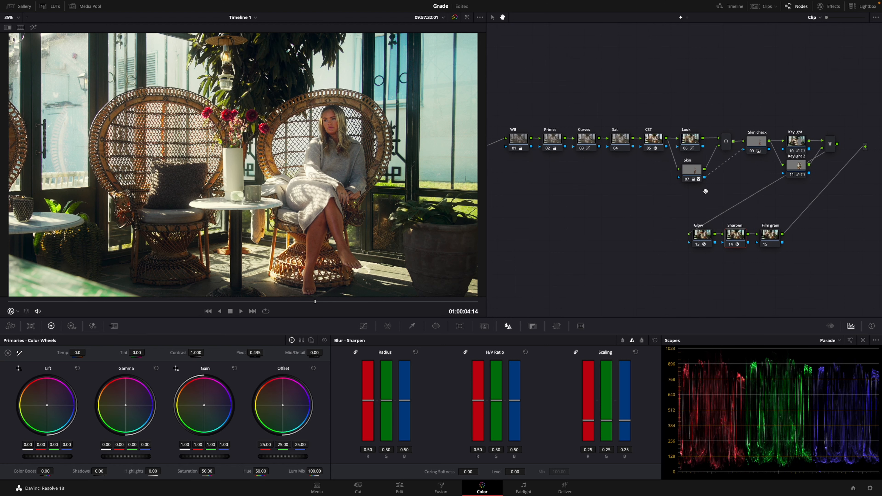
{"action": "left_click_drag", "start_coordinate": [718, 198], "coordinate": [705, 197]}
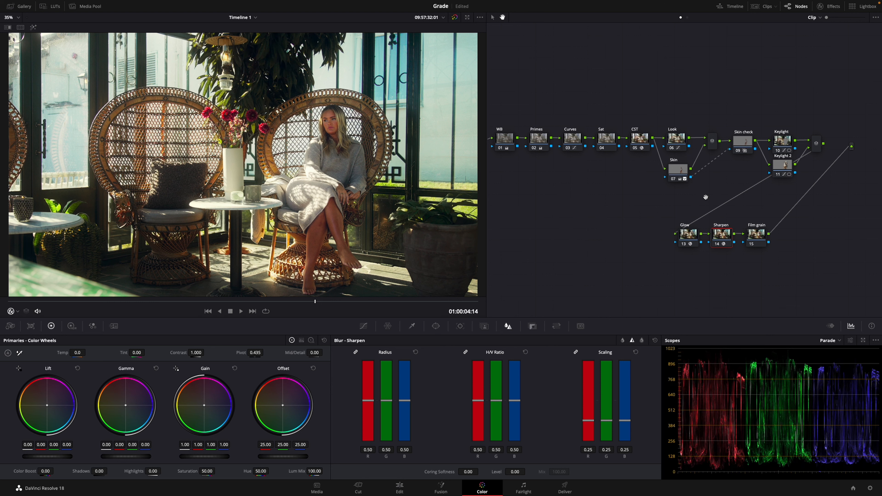
{"action": "left_click", "coordinate": [719, 236]}
{"action": "left_click_drag", "start_coordinate": [719, 235], "coordinate": [719, 236]}
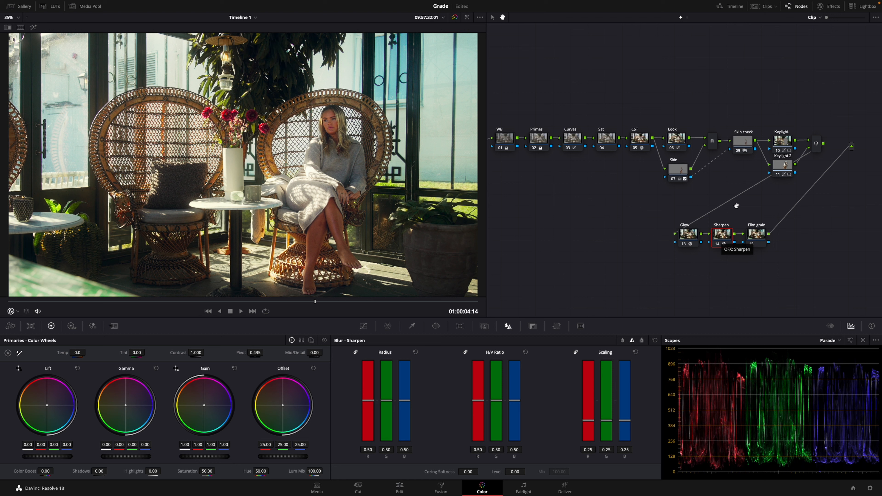
{"action": "left_click", "coordinate": [828, 6]}
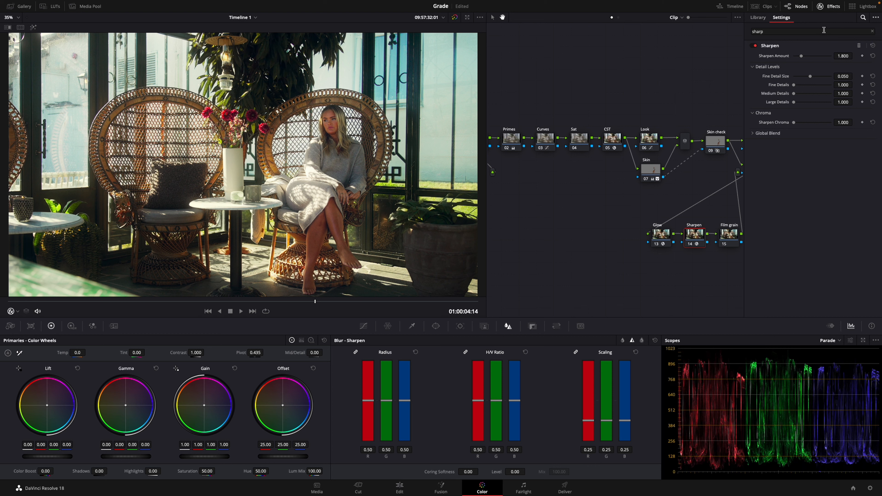
{"action": "right_click", "coordinate": [689, 240]}
{"action": "mouse_move", "coordinate": [722, 347]}
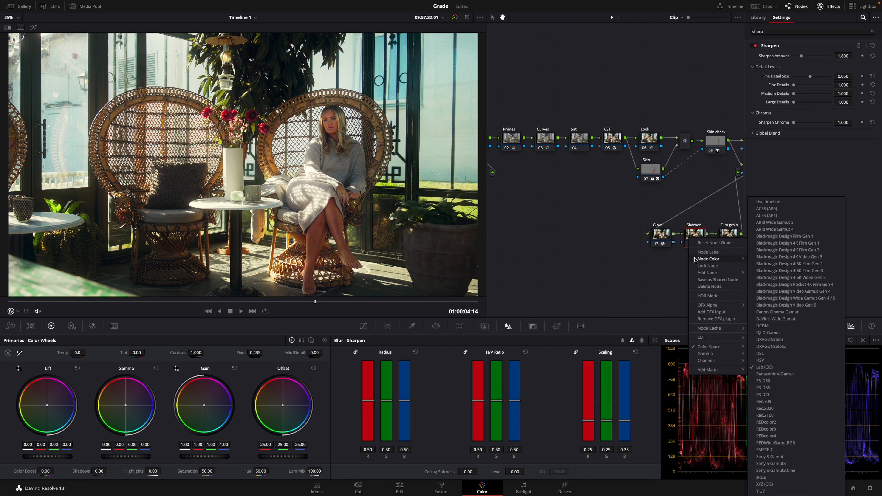
{"action": "left_click", "coordinate": [691, 234]}
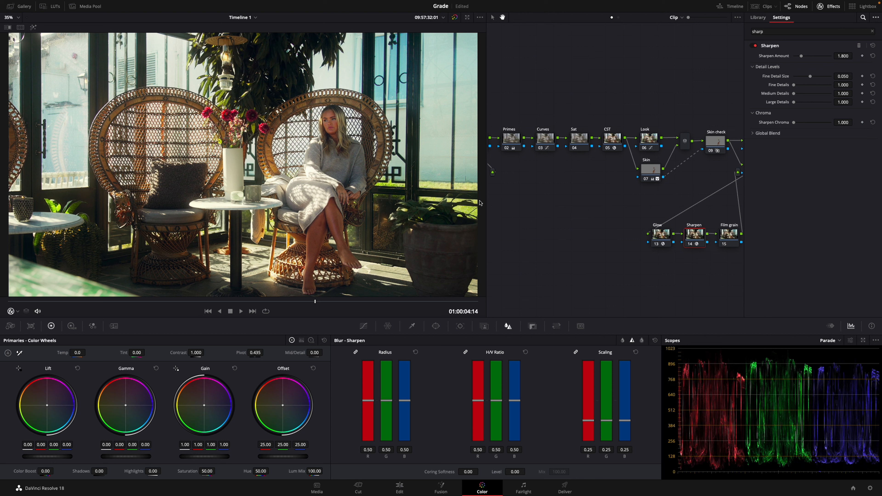
Search the effects for "film", apply Film Grain to the Film grain node, and choose the 35mm 400T preset.
{"action": "left_click", "coordinate": [728, 233]}
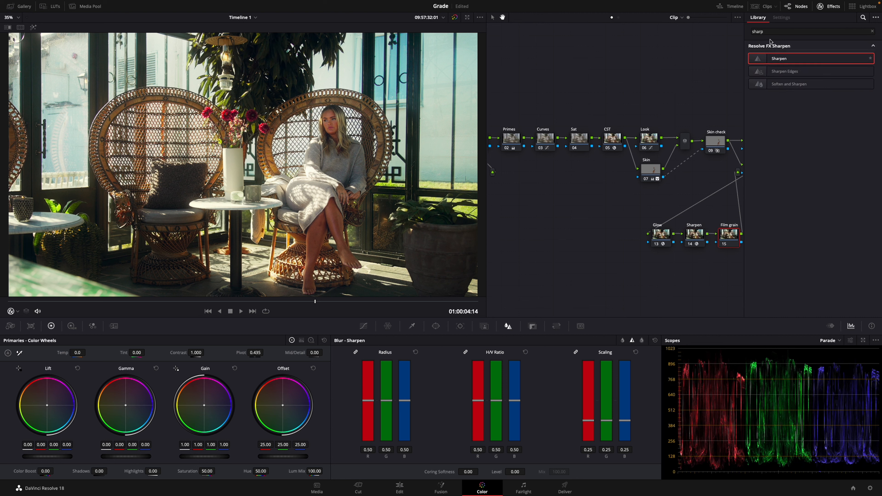
{"action": "type", "text": "film"}
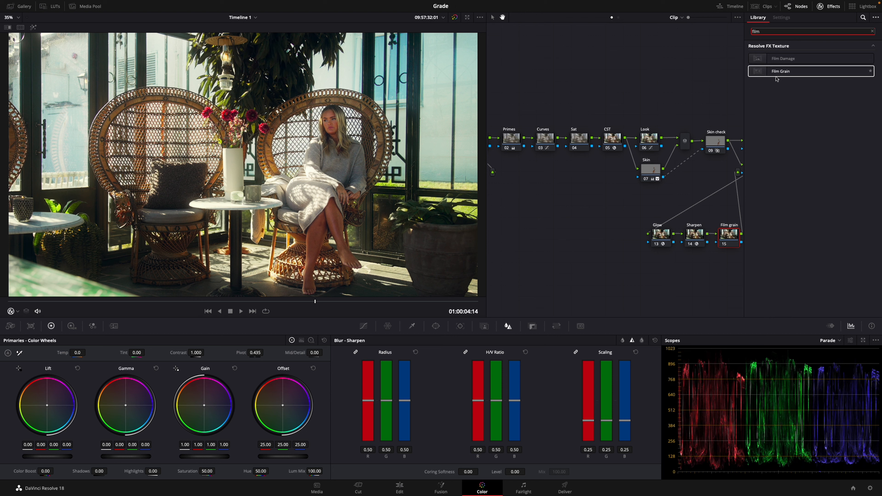
{"action": "left_click_drag", "start_coordinate": [773, 72], "coordinate": [729, 234]}
{"action": "left_click", "coordinate": [804, 55]}
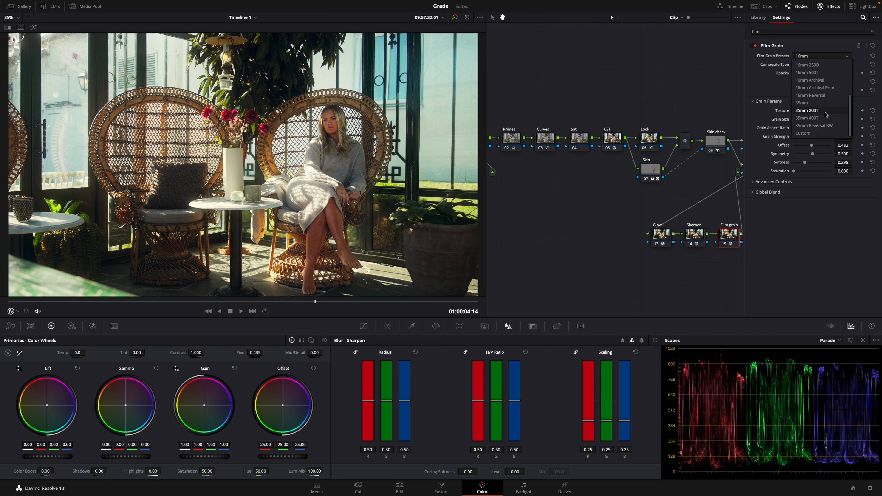
{"action": "left_click", "coordinate": [813, 119]}
Isolate the grain to set its Softness to 0.175 and Grain Strength to 0.331, and return to the full image.
{"action": "left_click", "coordinate": [795, 82]}
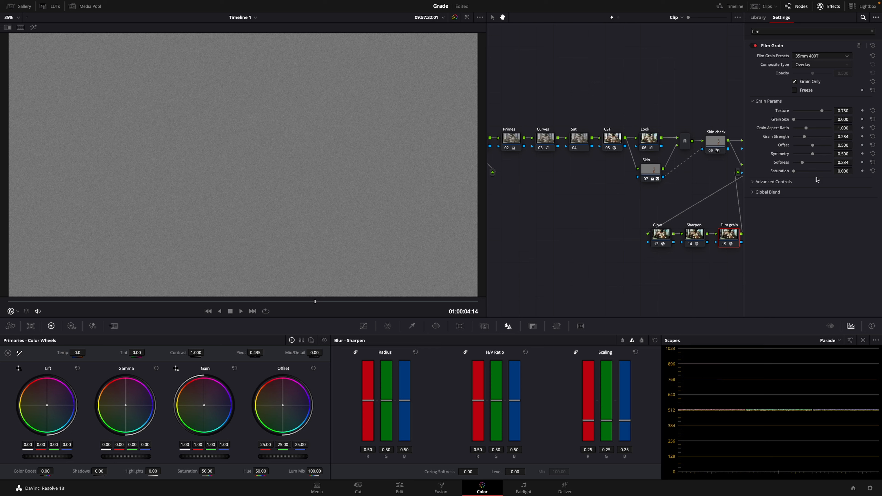
{"action": "left_click_drag", "start_coordinate": [802, 163], "coordinate": [801, 164]}
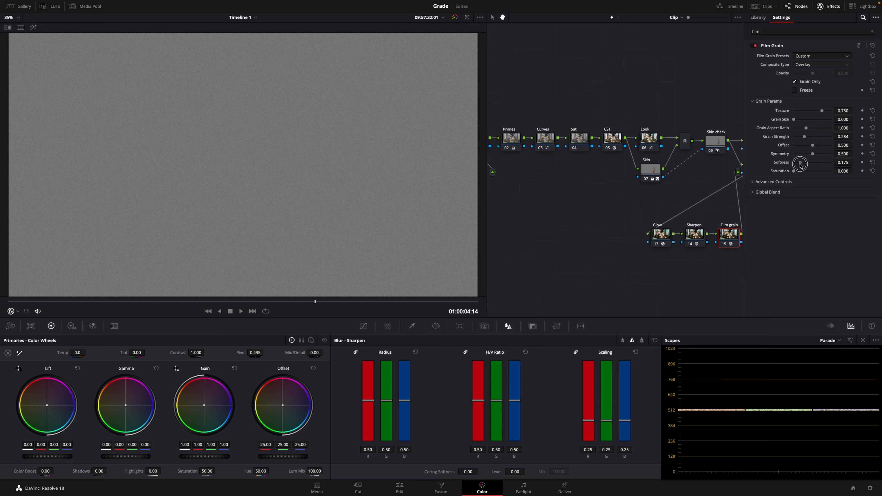
{"action": "left_click_drag", "start_coordinate": [804, 137], "coordinate": [807, 138]}
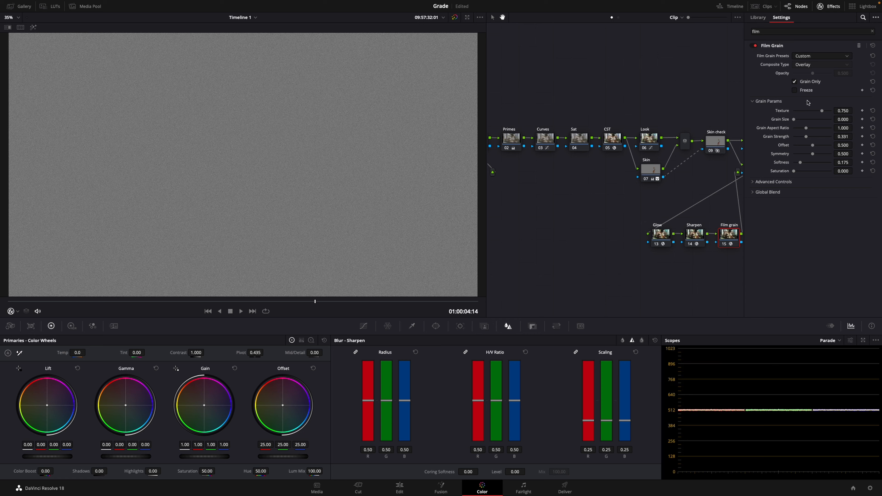
{"action": "left_click", "coordinate": [794, 82]}
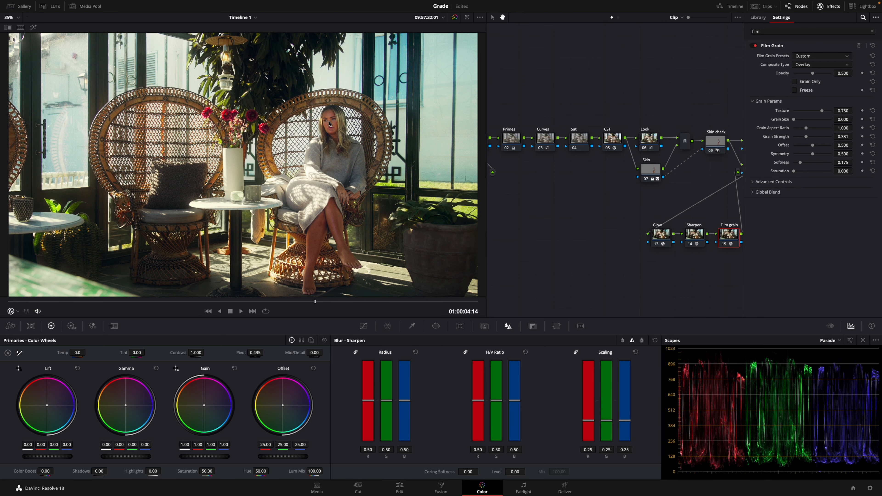
Compare the enlarged image with the Film grain node on and off.
{"action": "scroll", "coordinate": [329, 124], "scroll_direction": "up", "scroll_amount": 3}
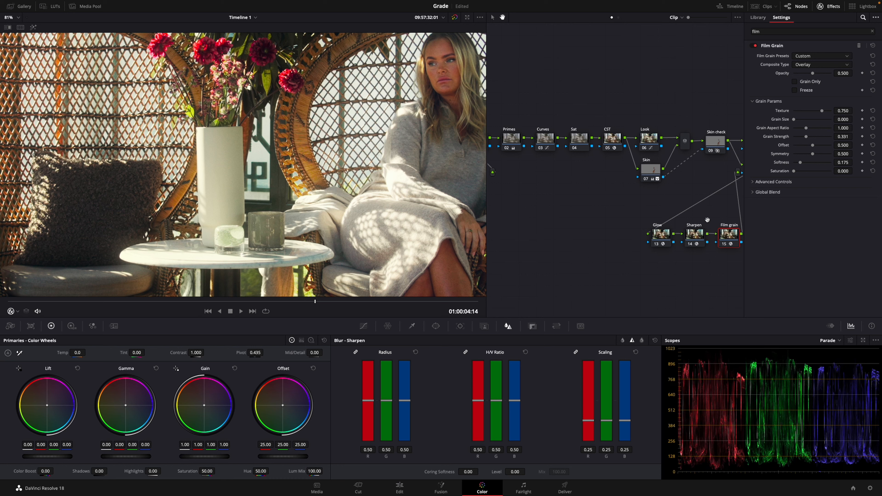
{"action": "key", "text": "ctrl+d"}
{"action": "key", "text": "ctrl+d"}
{"action": "key", "text": "ctrl+d"}
{"action": "key", "text": "ctrl+d"}
{"action": "key", "text": "ctrl+d"}
{"action": "key", "text": "ctrl+d"}
{"action": "key", "text": "super+d"}
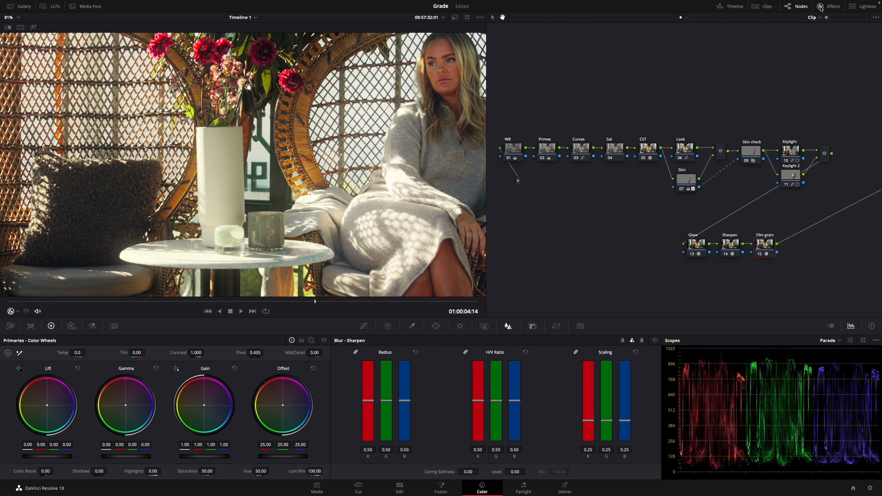
Compare the whole frame with all nodes following CST, from Look through Film grain, disabled and enabled.
{"action": "left_click", "coordinate": [822, 8]}
{"action": "left_click", "coordinate": [822, 8]}
{"action": "left_click_drag", "start_coordinate": [672, 82], "coordinate": [695, 74]}
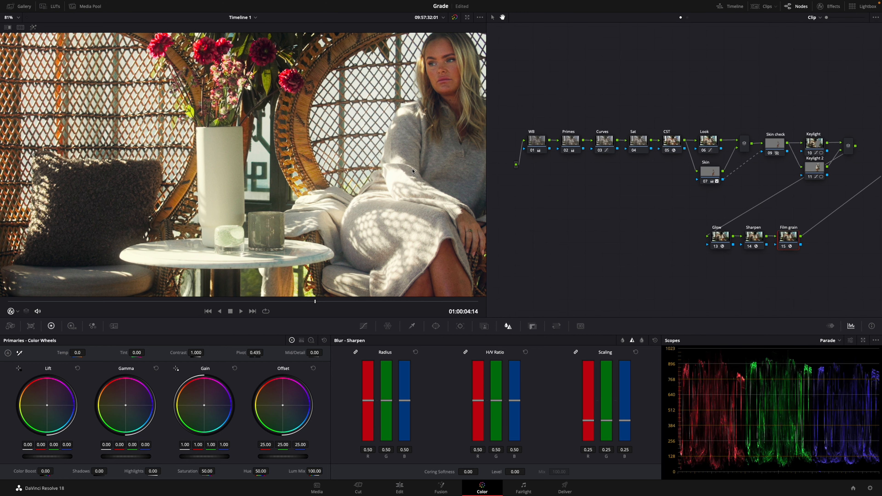
{"action": "key", "text": "shift+z"}
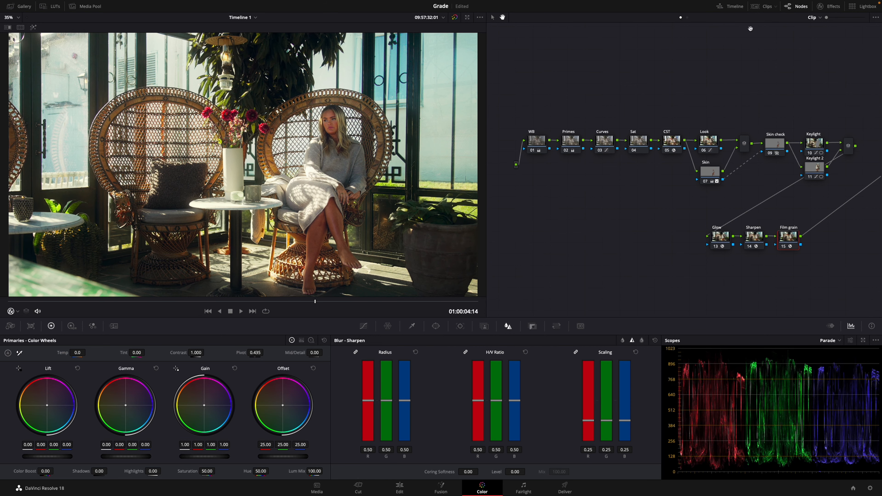
{"action": "left_click_drag", "start_coordinate": [696, 105], "coordinate": [853, 300]}
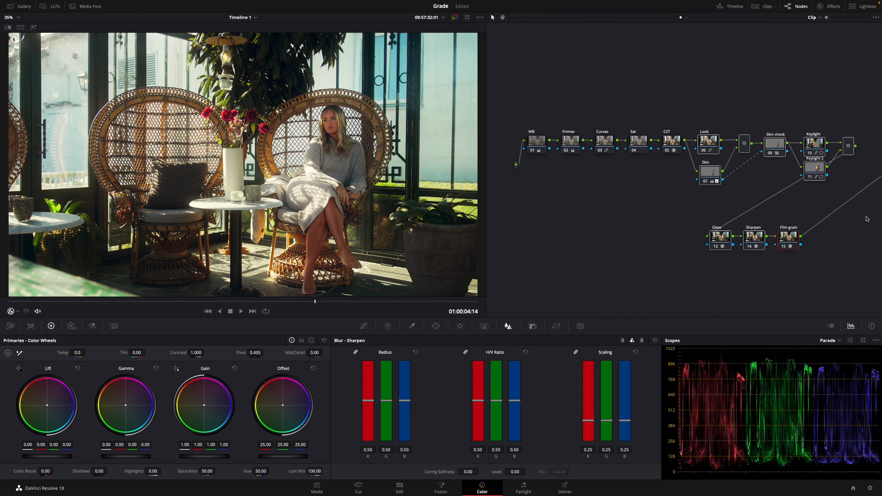
{"action": "key", "text": "ctrl+d"}
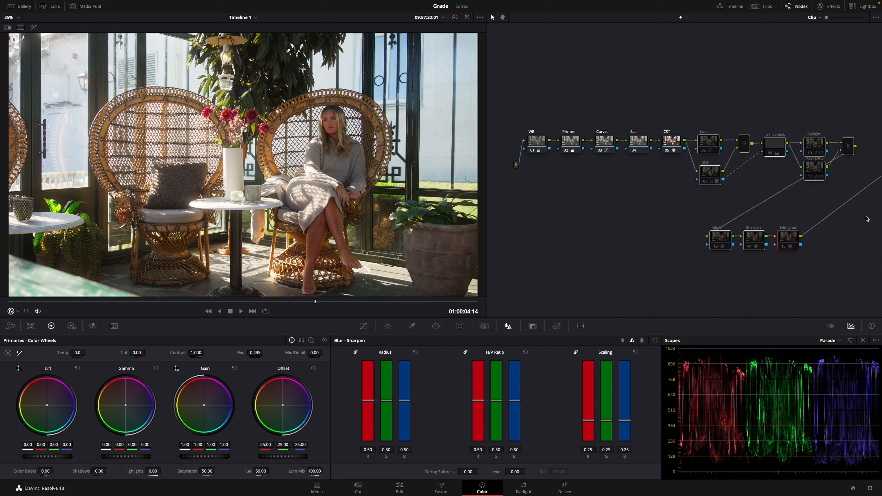
{"action": "key", "text": "ctrl+d"}
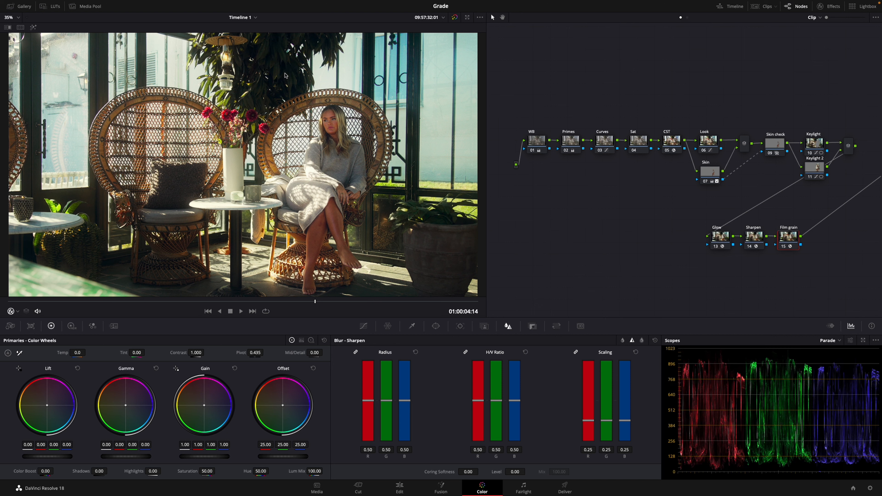
Grab a still of the graded frame.
{"action": "left_click_drag", "start_coordinate": [707, 147], "coordinate": [710, 149]}
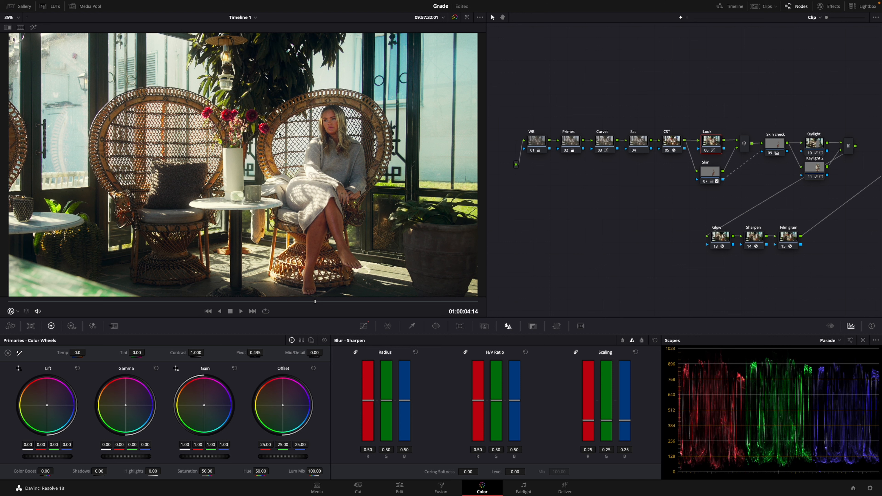
{"action": "right_click", "coordinate": [297, 163]}
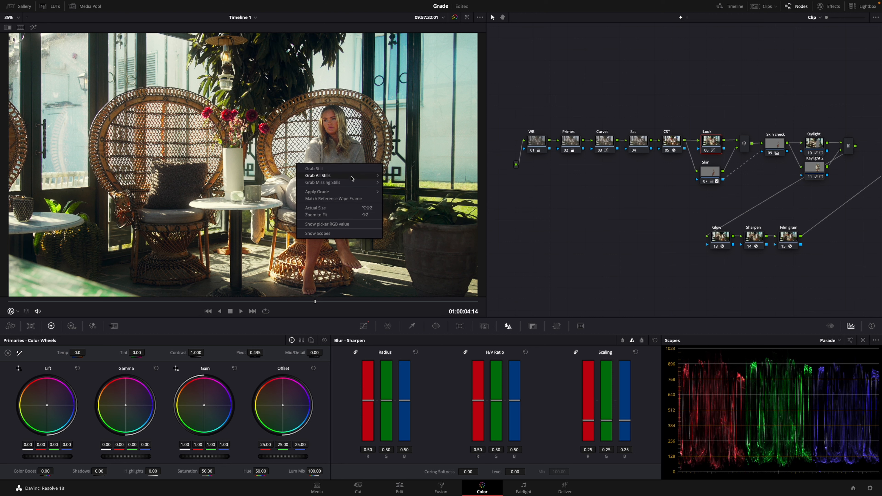
{"action": "left_click", "coordinate": [287, 138]}
{"action": "right_click", "coordinate": [326, 157]}
{"action": "left_click", "coordinate": [342, 162]}
Label the grabbed still "AK 1" in the gallery and move it to the PowerGrade 1 album.
{"action": "left_click", "coordinate": [25, 9]}
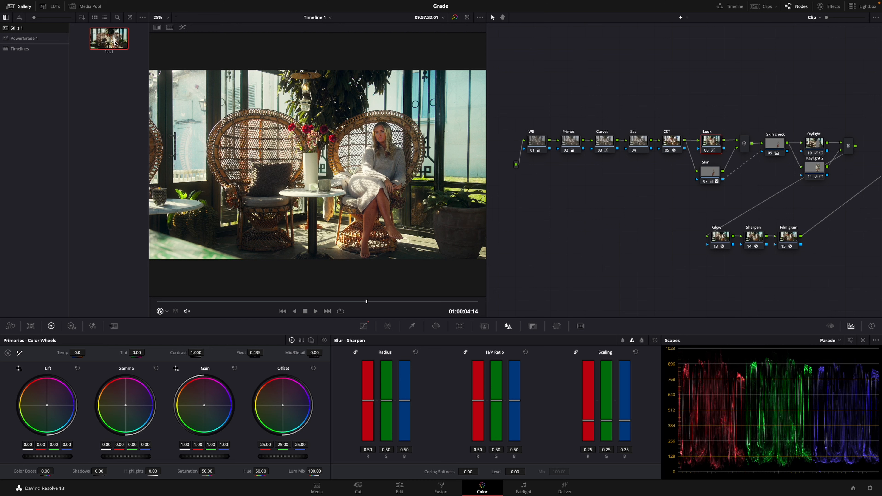
{"action": "right_click", "coordinate": [114, 43]}
{"action": "left_click", "coordinate": [139, 100]}
{"action": "type", "text": "AK 1"}
{"action": "key", "text": "Return"}
{"action": "left_click_drag", "start_coordinate": [103, 38], "coordinate": [38, 39]}
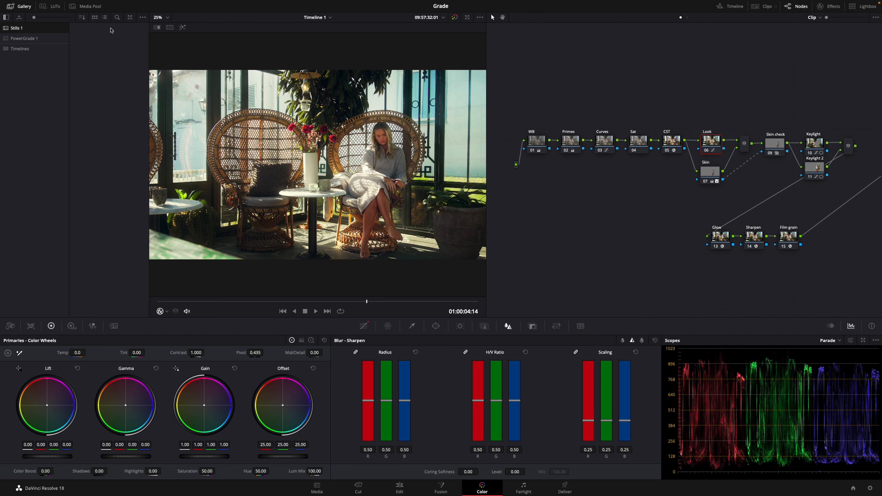